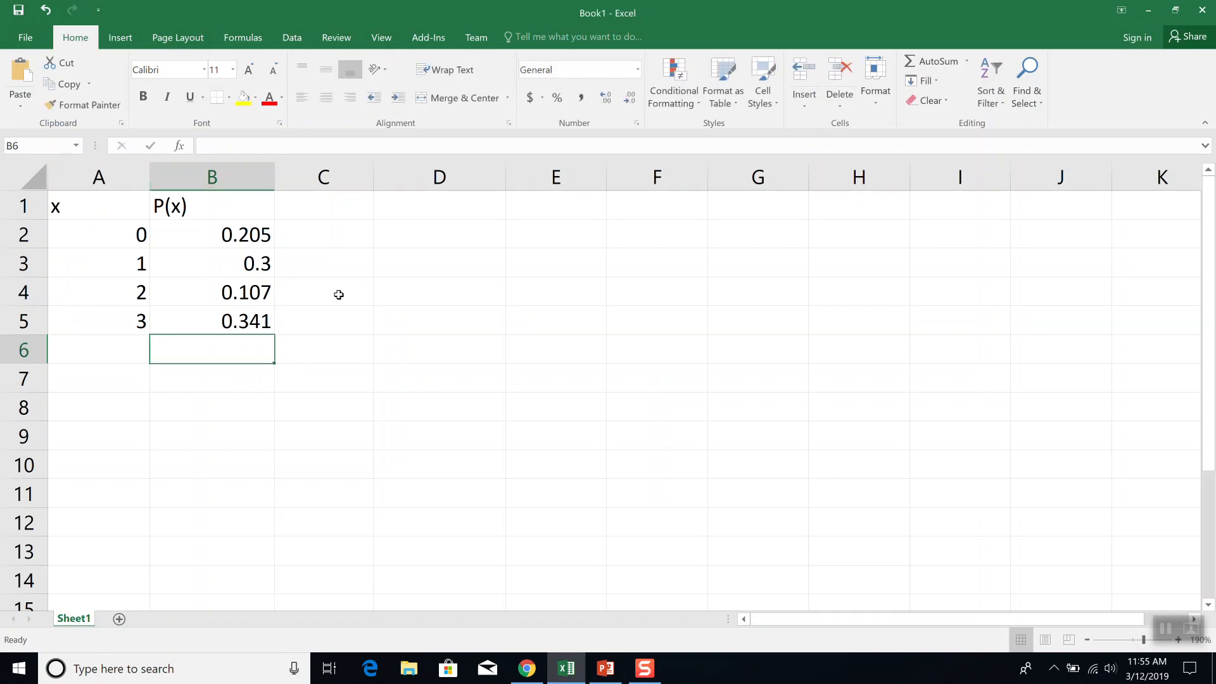
Step: Switch to the PowerPoint presentation and examine the standard deviation formula on slide 2, highlighting its μ term
{"action": "key", "text": "alt+Tab"}
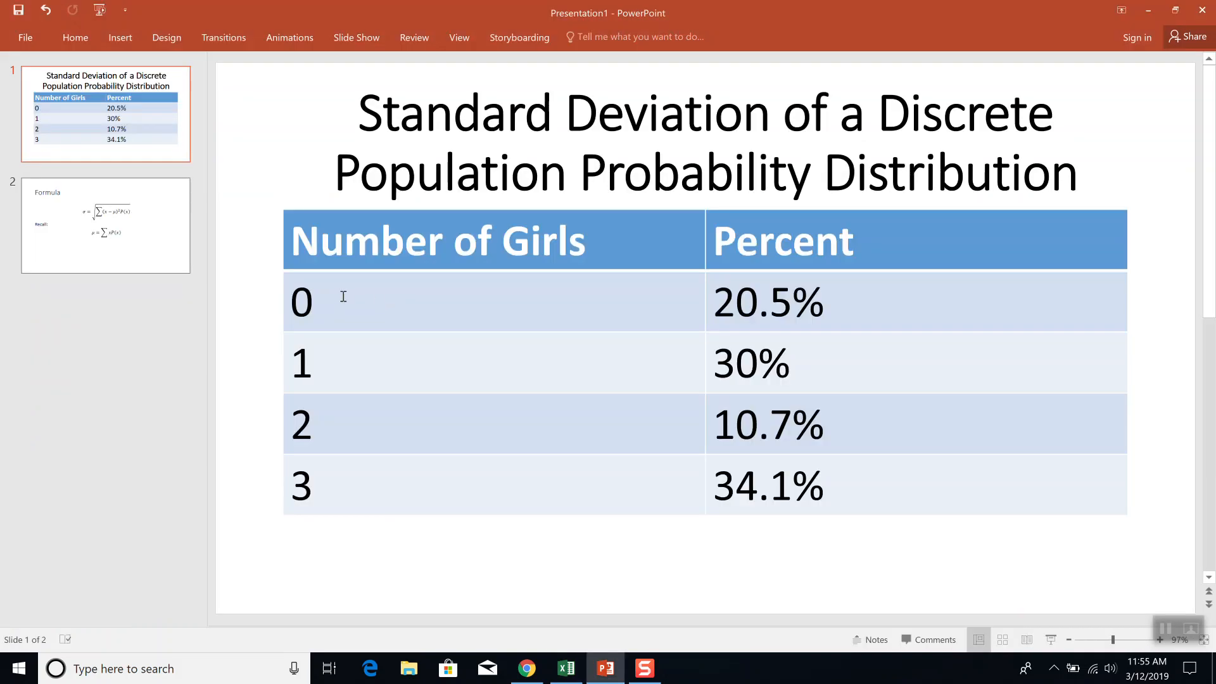
{"action": "left_click", "coordinate": [158, 237]}
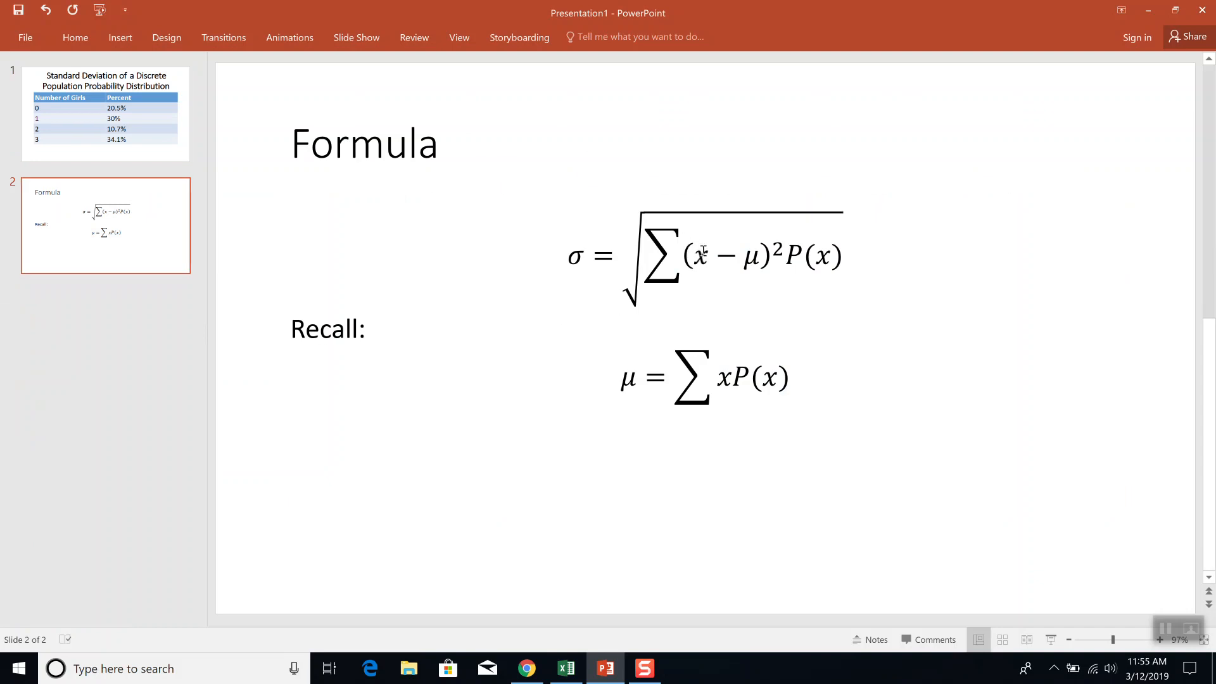
{"action": "double_click", "coordinate": [760, 260]}
{"action": "double_click", "coordinate": [760, 259]}
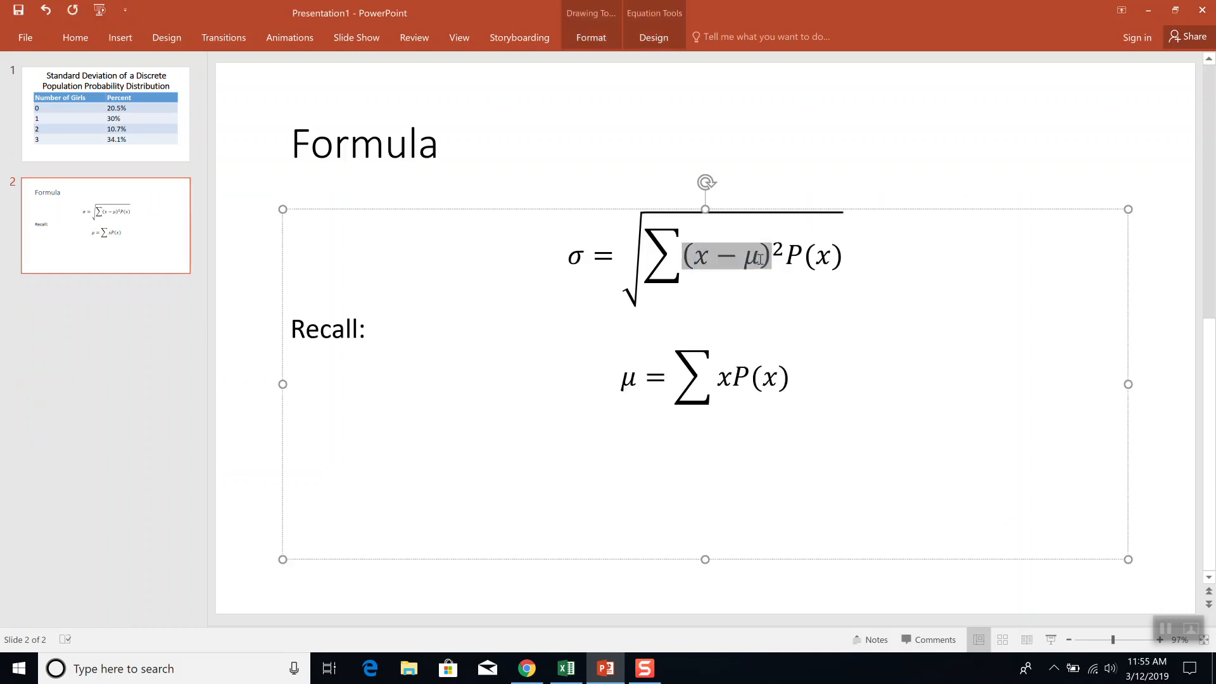
{"action": "left_click", "coordinate": [759, 259]}
{"action": "left_click_drag", "start_coordinate": [758, 258], "coordinate": [742, 256]}
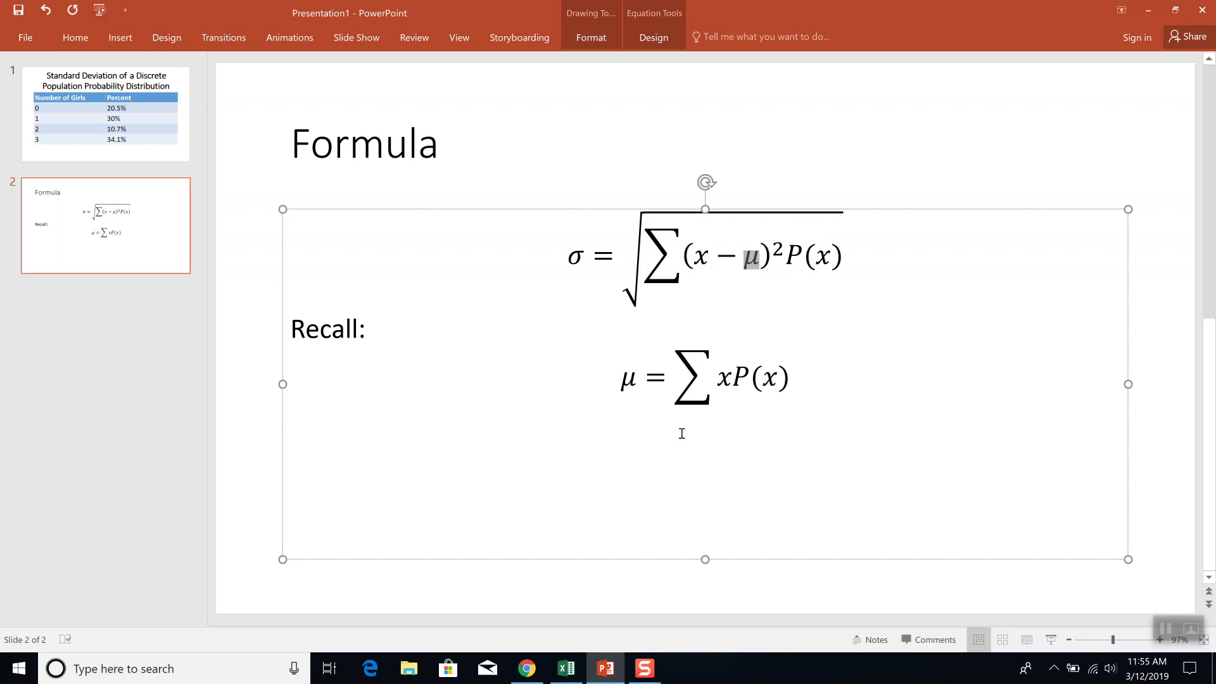
Step: Switch back to the Excel workbook and enter the heading "x times P(x)" in cell C1
{"action": "key", "text": "alt+Tab"}
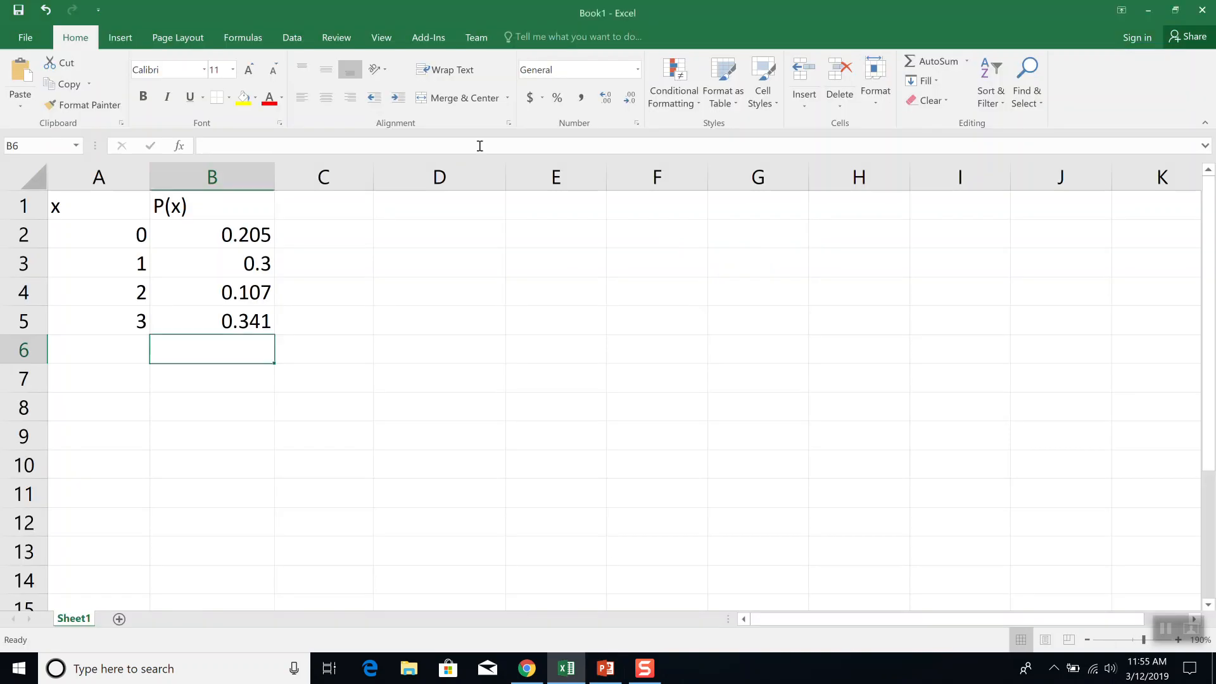
{"action": "left_click", "coordinate": [323, 207]}
{"action": "type", "text": "x"}
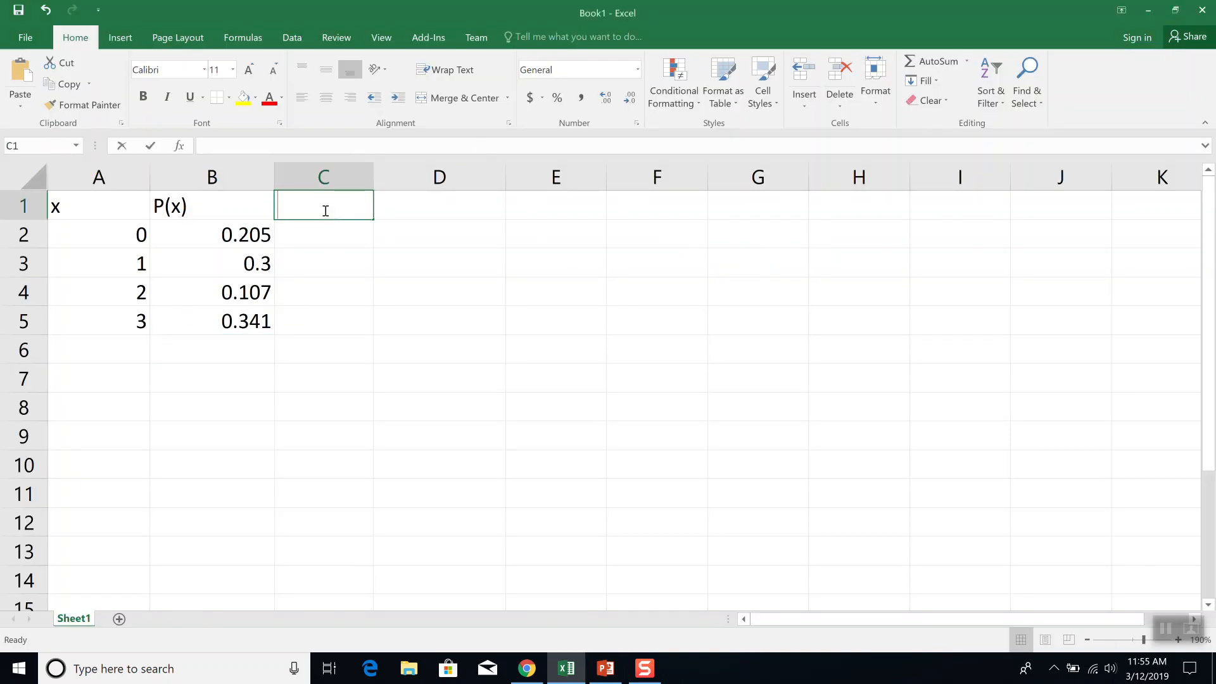
{"action": "type", "text": " times P(x)"}
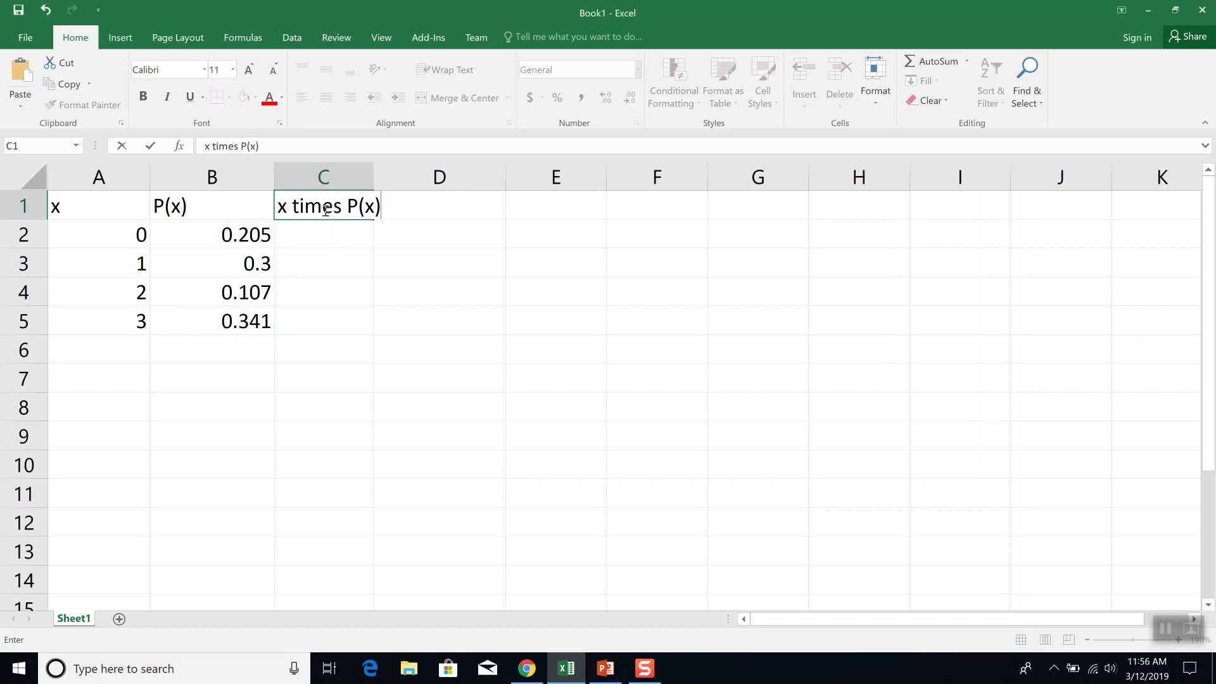
{"action": "key", "text": "Return"}
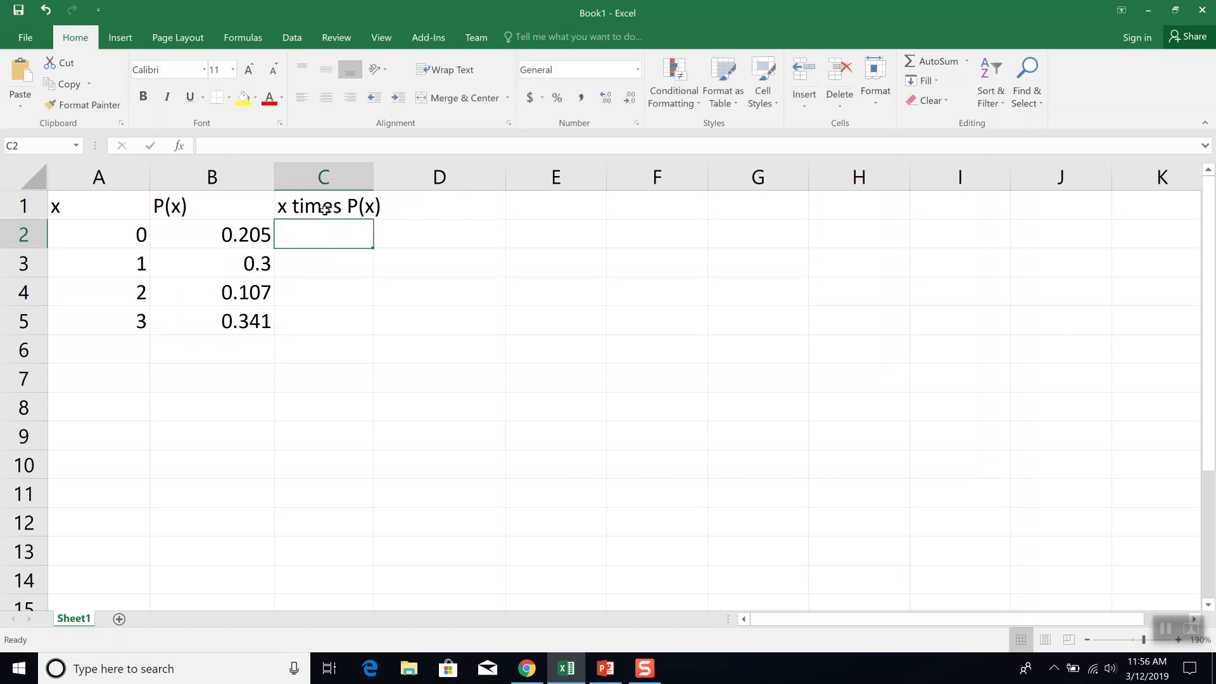
Step: Enter the formula =A2*B2 in cell C2 and fill it down through C5
{"action": "type", "text": "=A1*"}
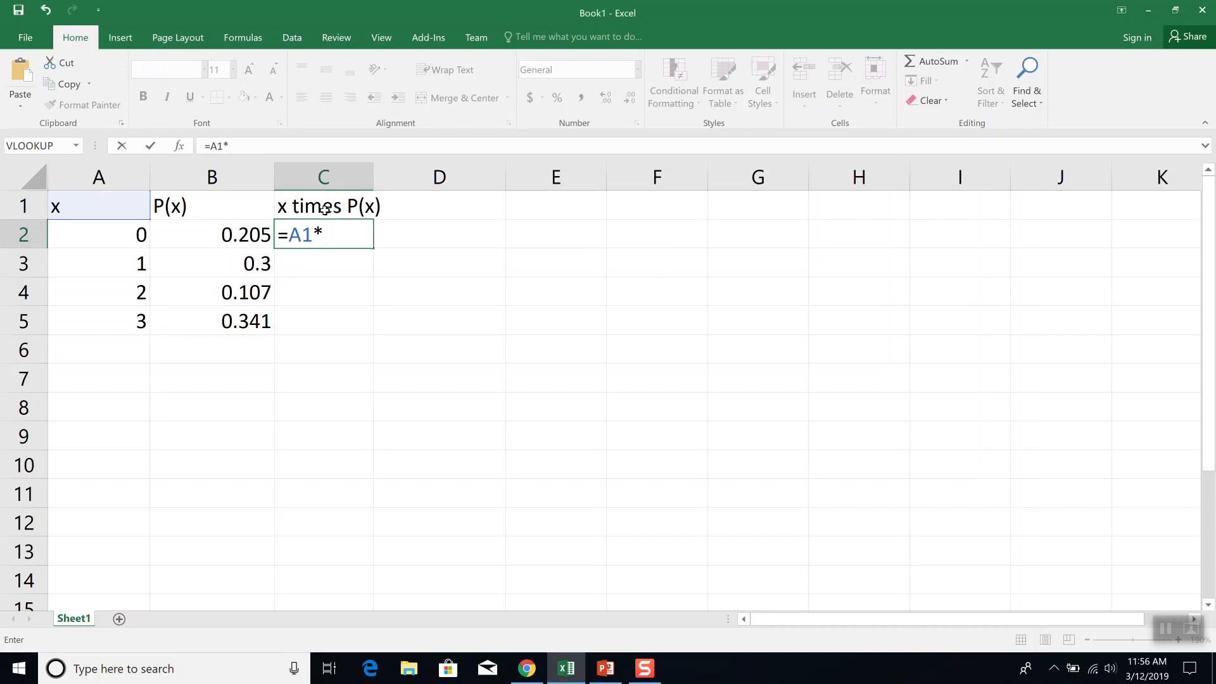
{"action": "key", "text": "BackSpace"}
{"action": "key", "text": "BackSpace"}
{"action": "key", "text": "BackSpace"}
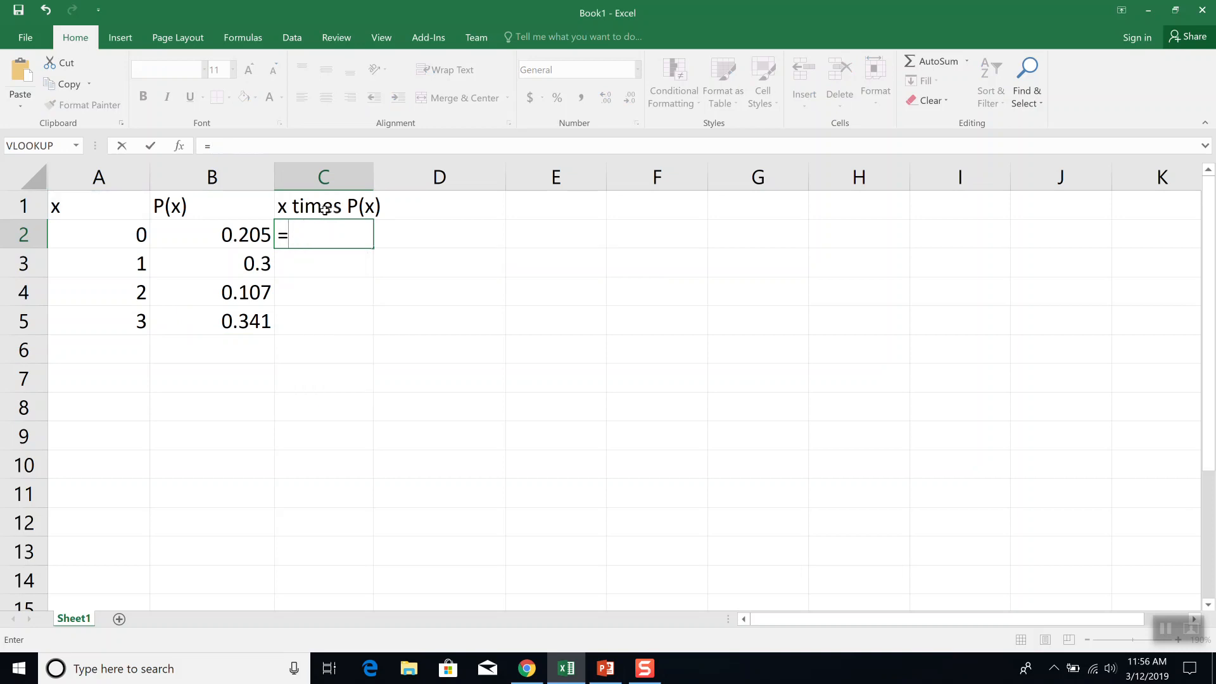
{"action": "type", "text": "A2"}
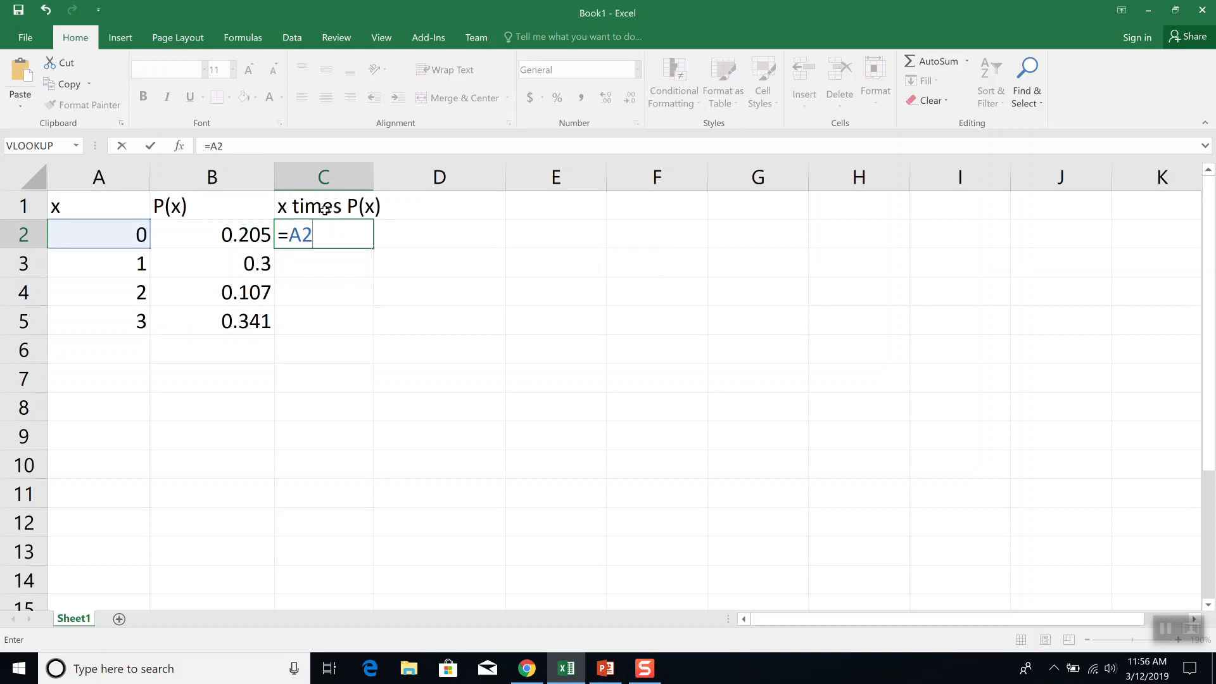
{"action": "type", "text": "*B2"}
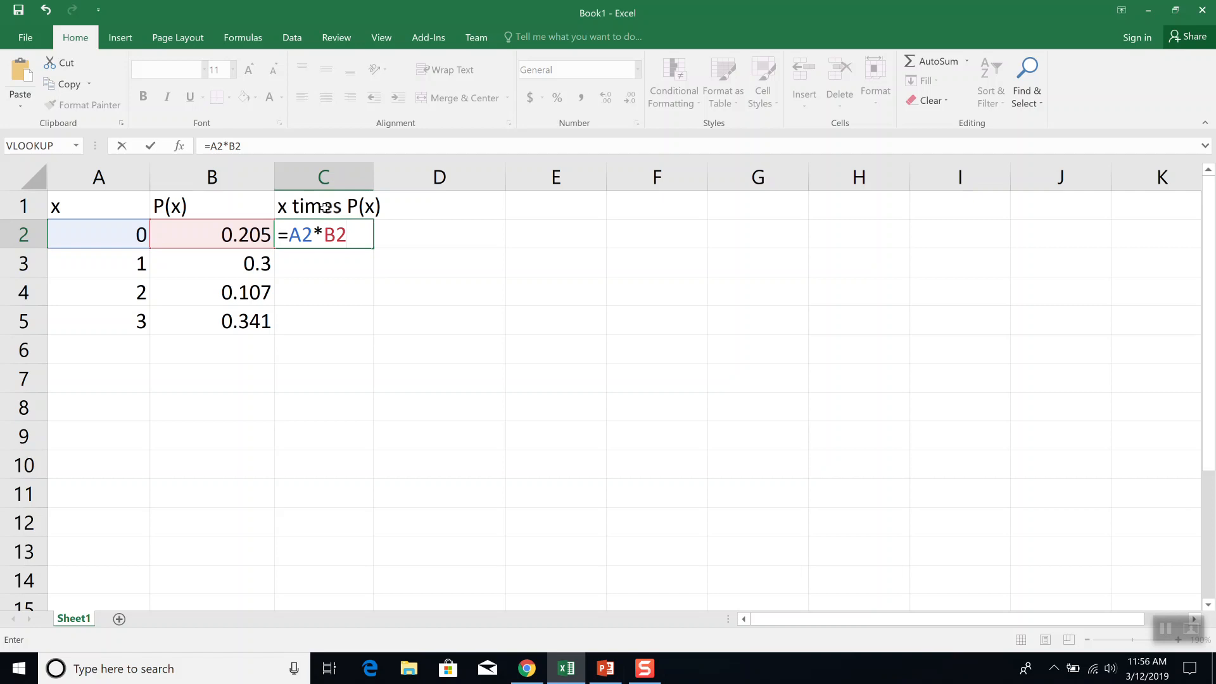
{"action": "key", "text": "Return"}
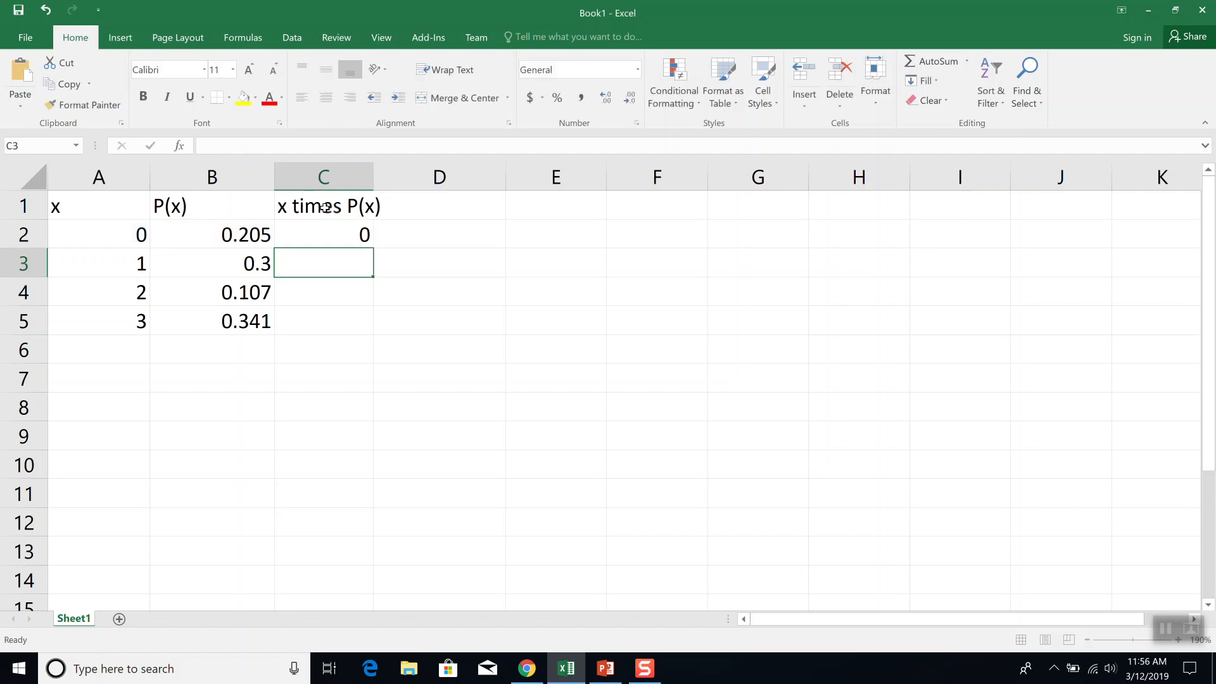
{"action": "left_click", "coordinate": [342, 240]}
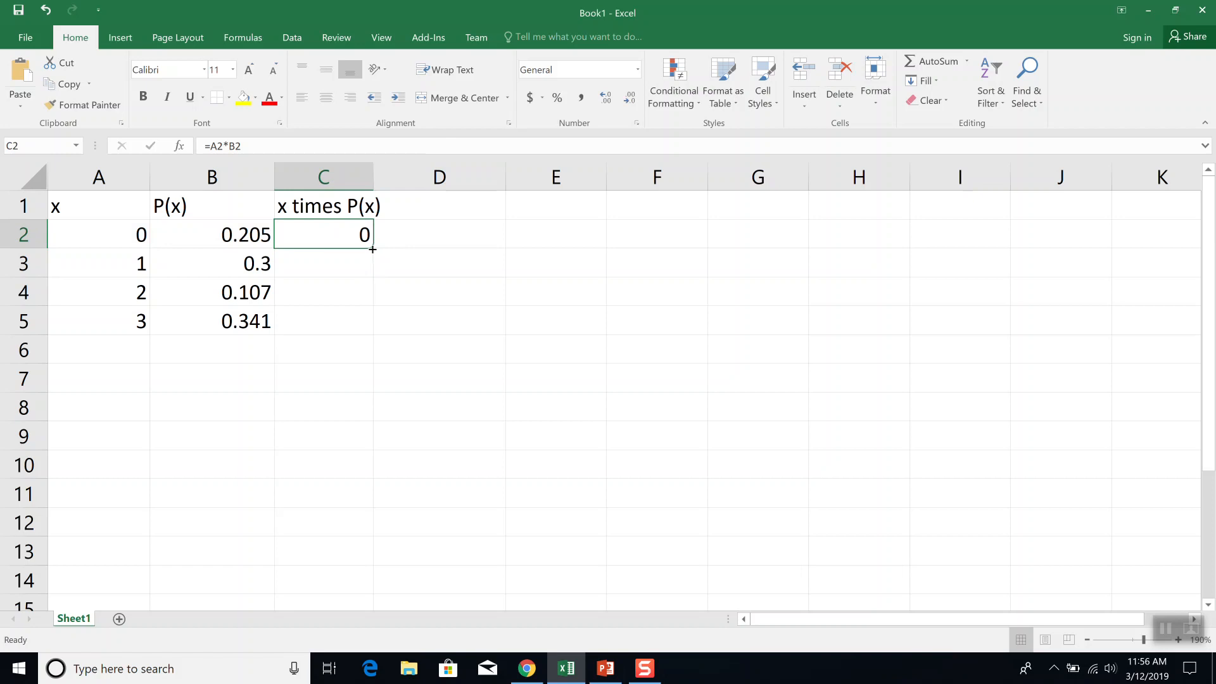
{"action": "left_click_drag", "start_coordinate": [372, 249], "coordinate": [364, 327]}
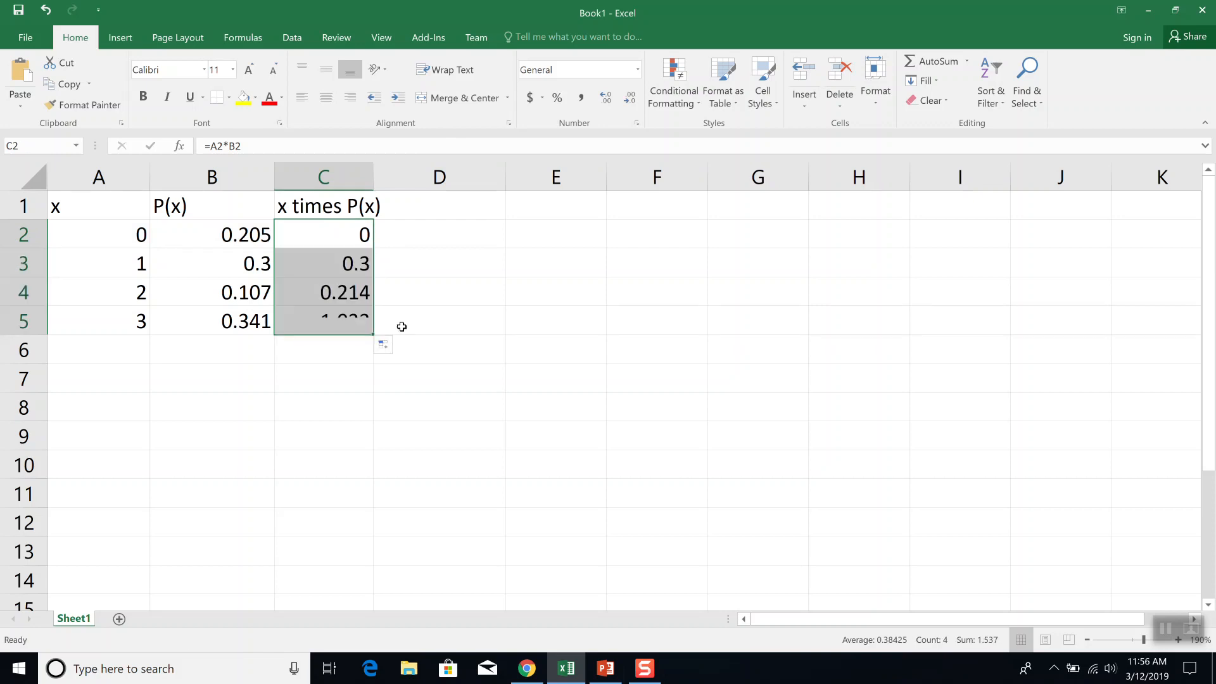
Step: Sum C2:C5 in cell C6 and label the total "mean" in cell C7
{"action": "left_click", "coordinate": [338, 347]}
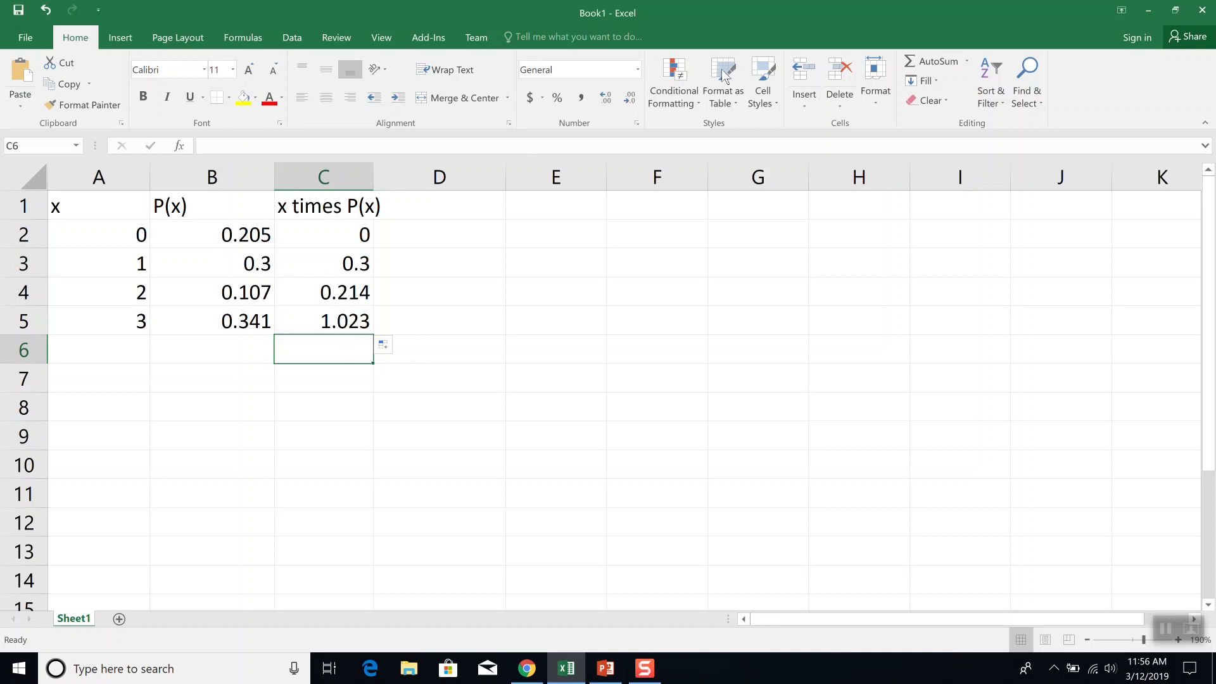
{"action": "left_click", "coordinate": [928, 60]}
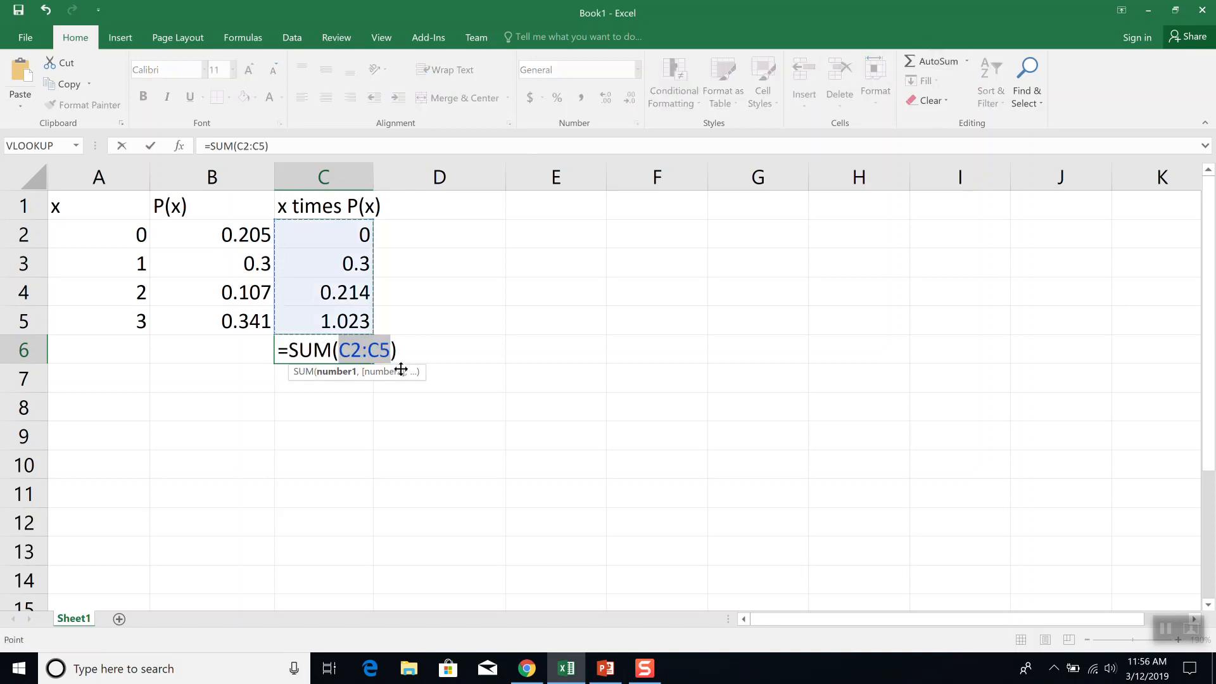
{"action": "left_click", "coordinate": [154, 146]}
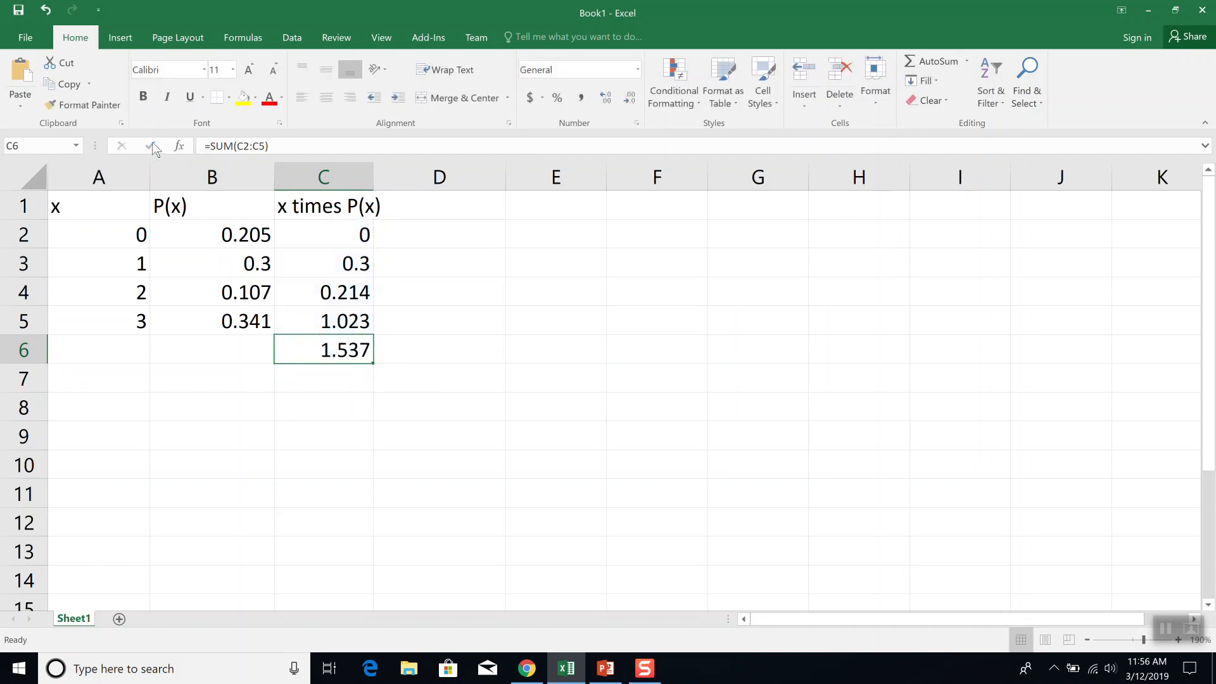
{"action": "left_click", "coordinate": [344, 379]}
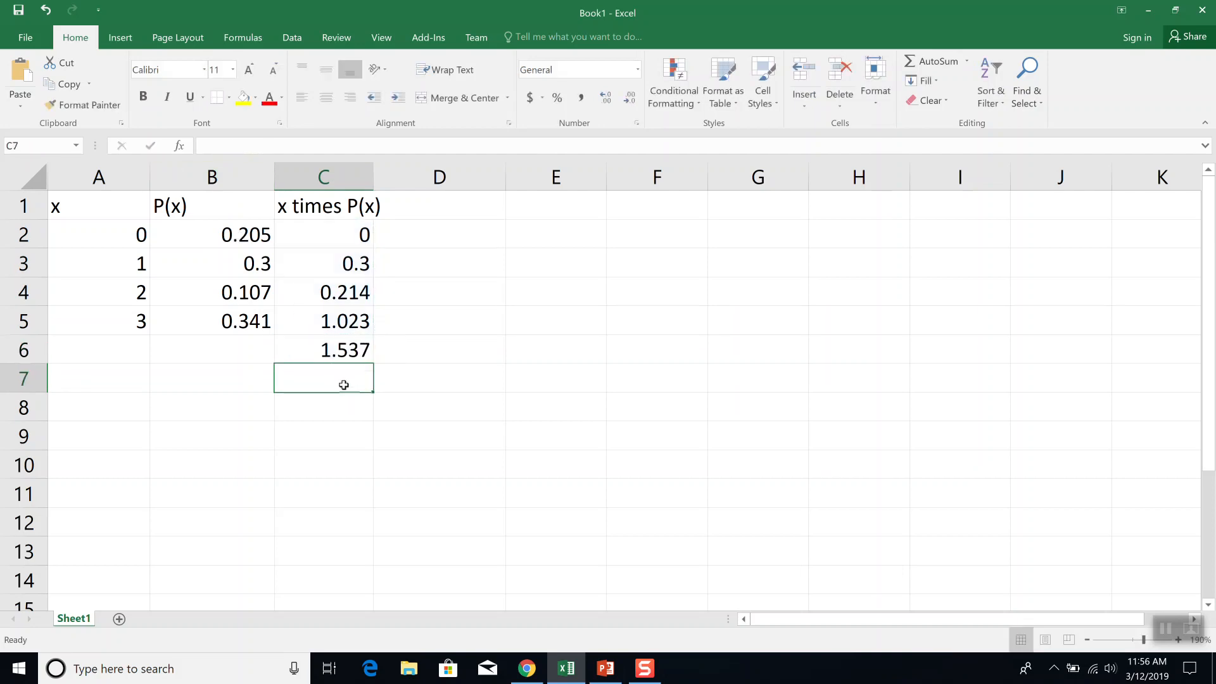
{"action": "type", "text": "mean"}
{"action": "key", "text": "Return"}
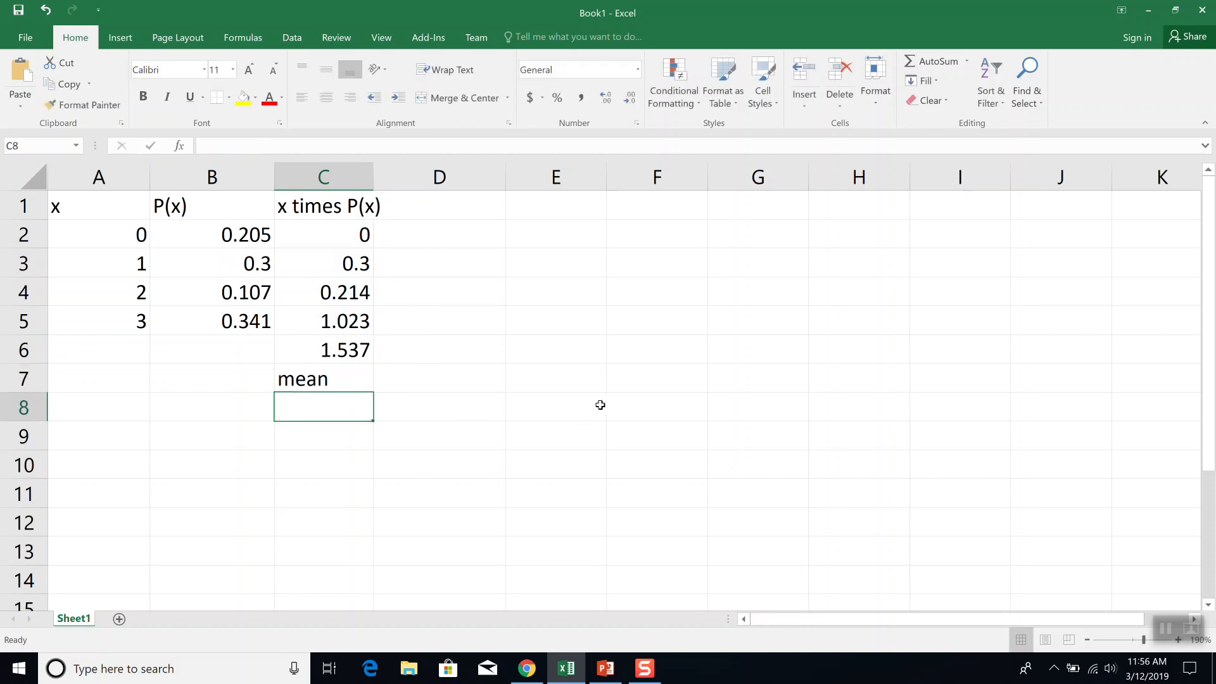
Step: Check the x − μ term in the PowerPoint formula, and enter the heading "x - mu" in cell D1 of the Excel sheet
{"action": "key", "text": "alt+Tab"}
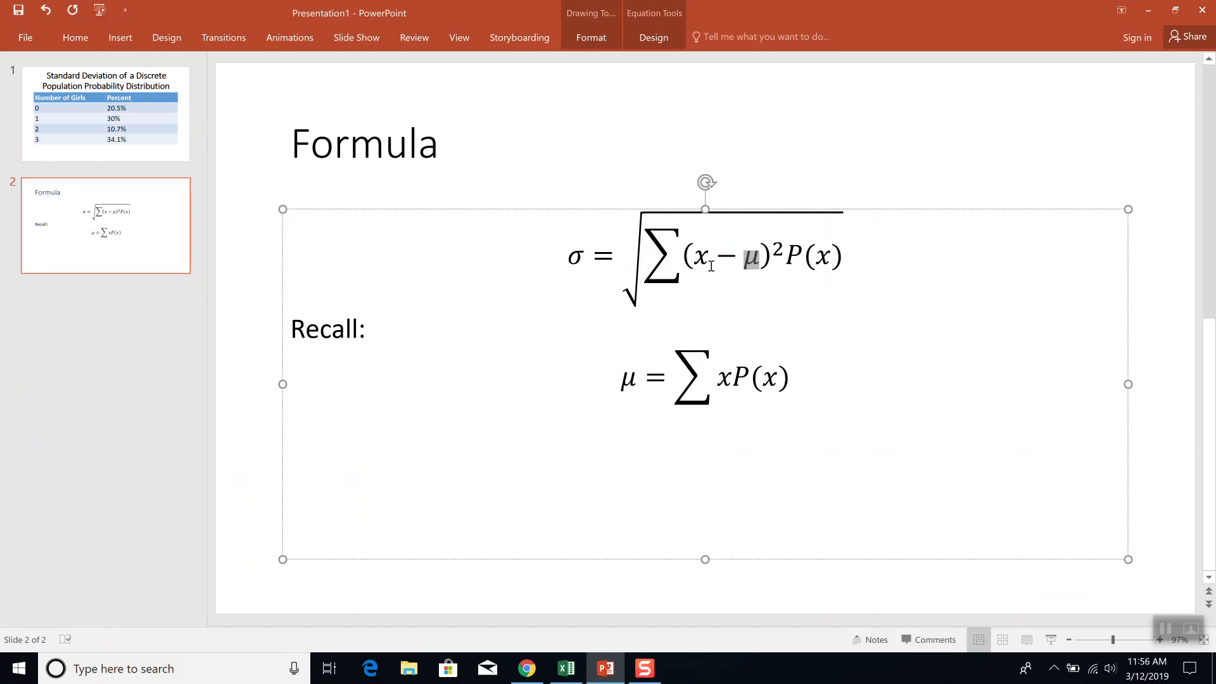
{"action": "left_click", "coordinate": [711, 265]}
{"action": "left_click_drag", "start_coordinate": [694, 256], "coordinate": [757, 257]}
{"action": "key", "text": "alt+Tab"}
{"action": "left_click", "coordinate": [401, 207]}
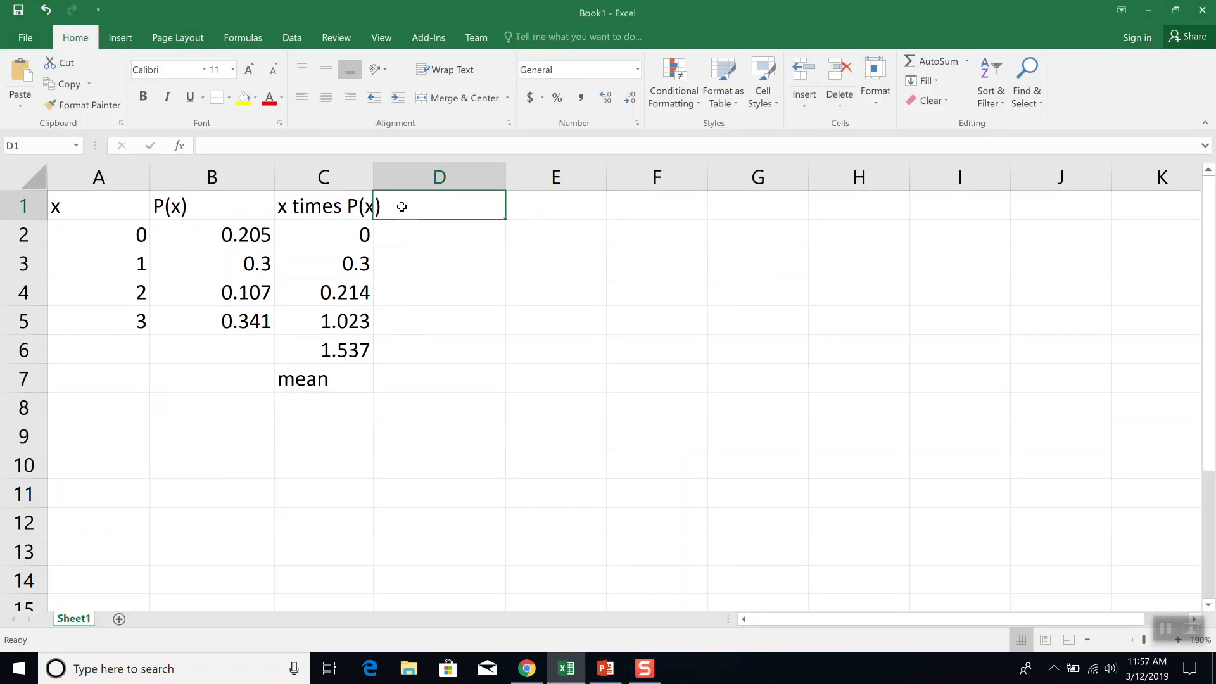
{"action": "type", "text": "x - mu"}
{"action": "key", "text": "BackSpace"}
{"action": "key", "text": "BackSpace"}
{"action": "type", "text": "mu"}
{"action": "key", "text": "Return"}
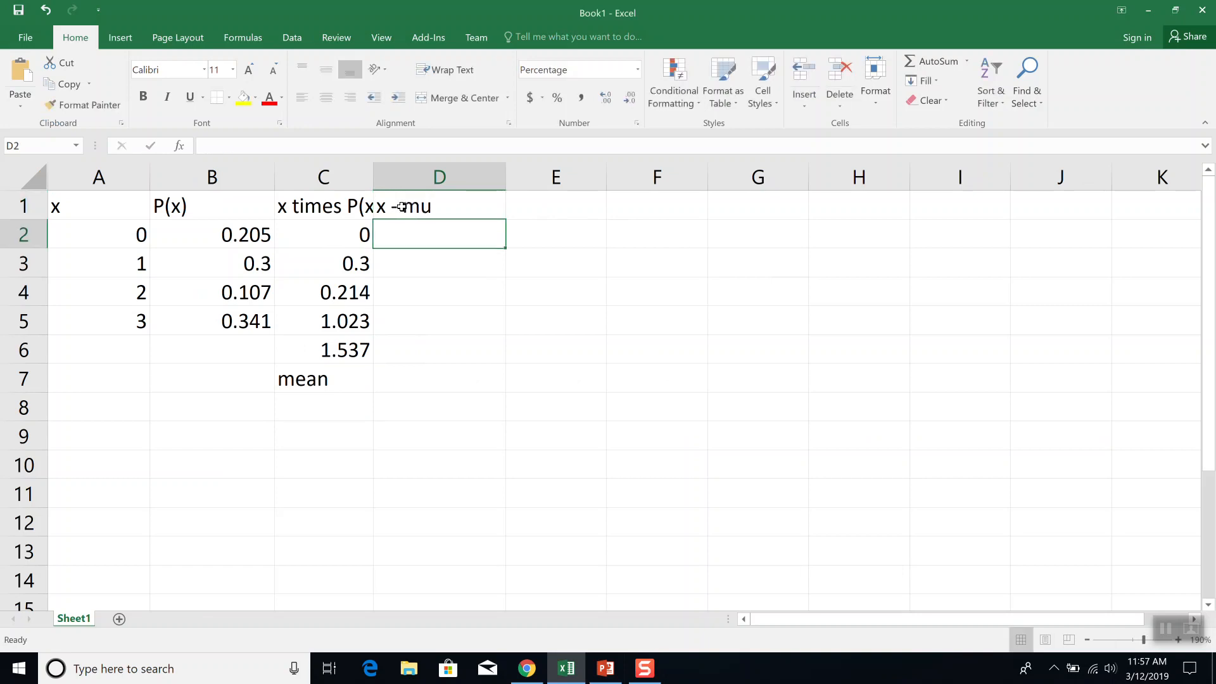
Step: Enter the formula =A2-$C$6 in cell D2 and fill it down through D5
{"action": "type", "text": "="}
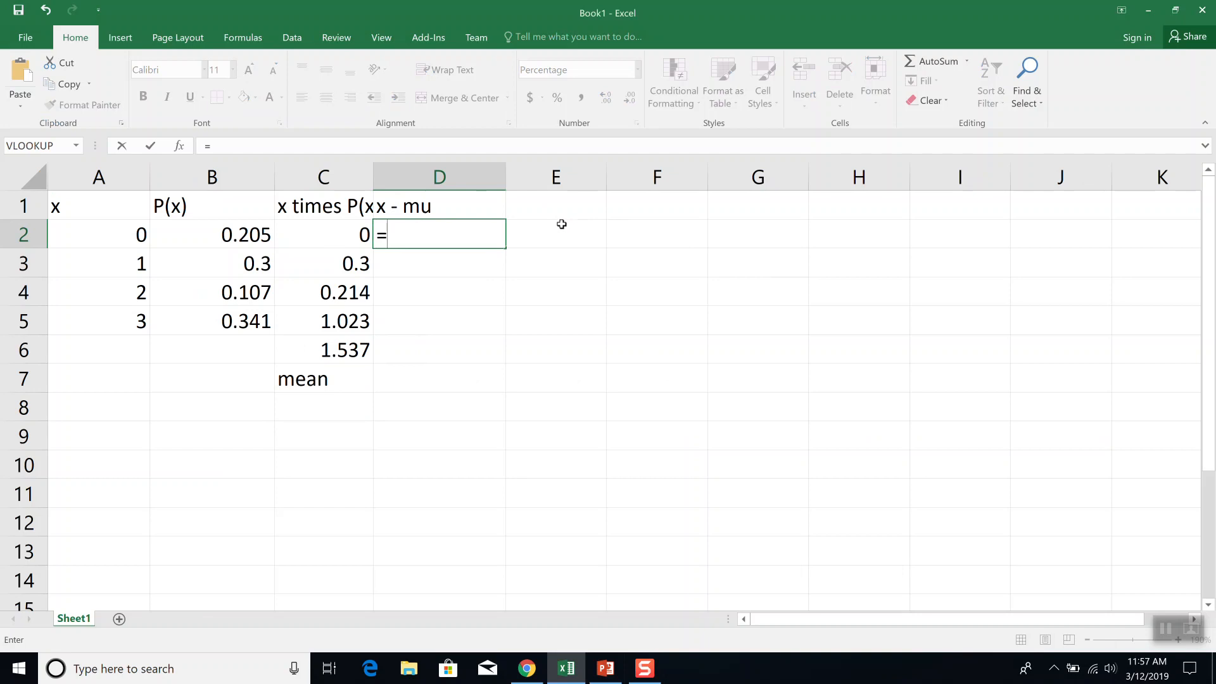
{"action": "type", "text": "A2-"}
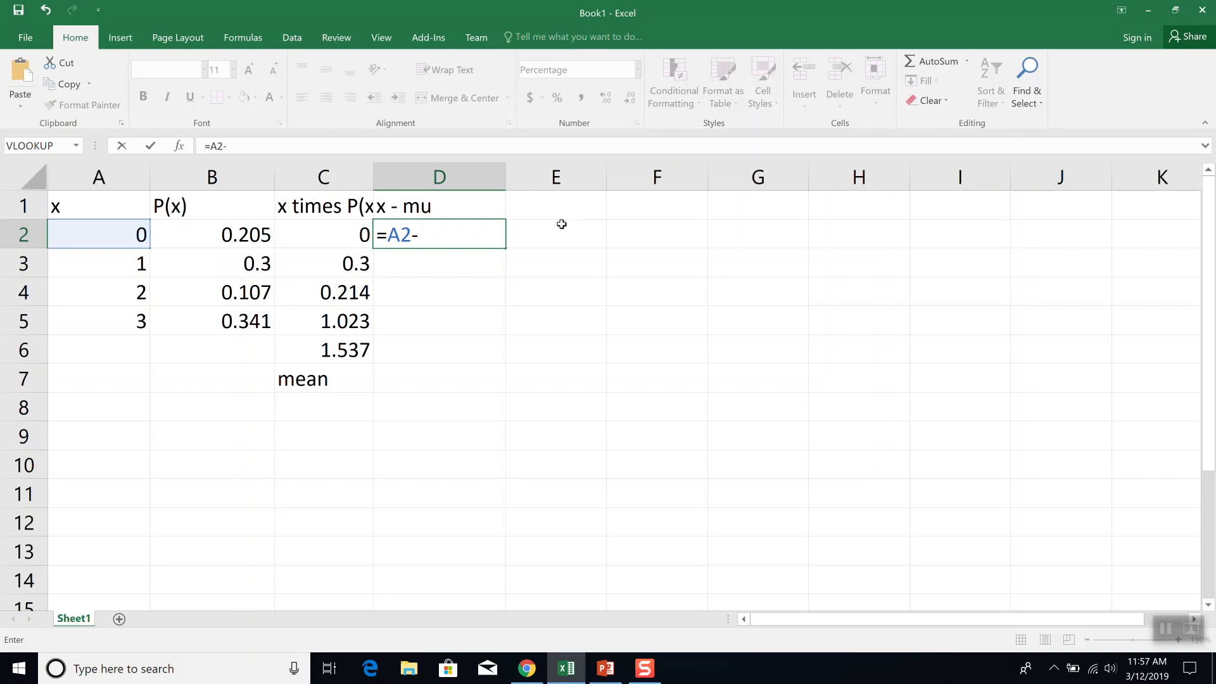
{"action": "type", "text": "$C$6"}
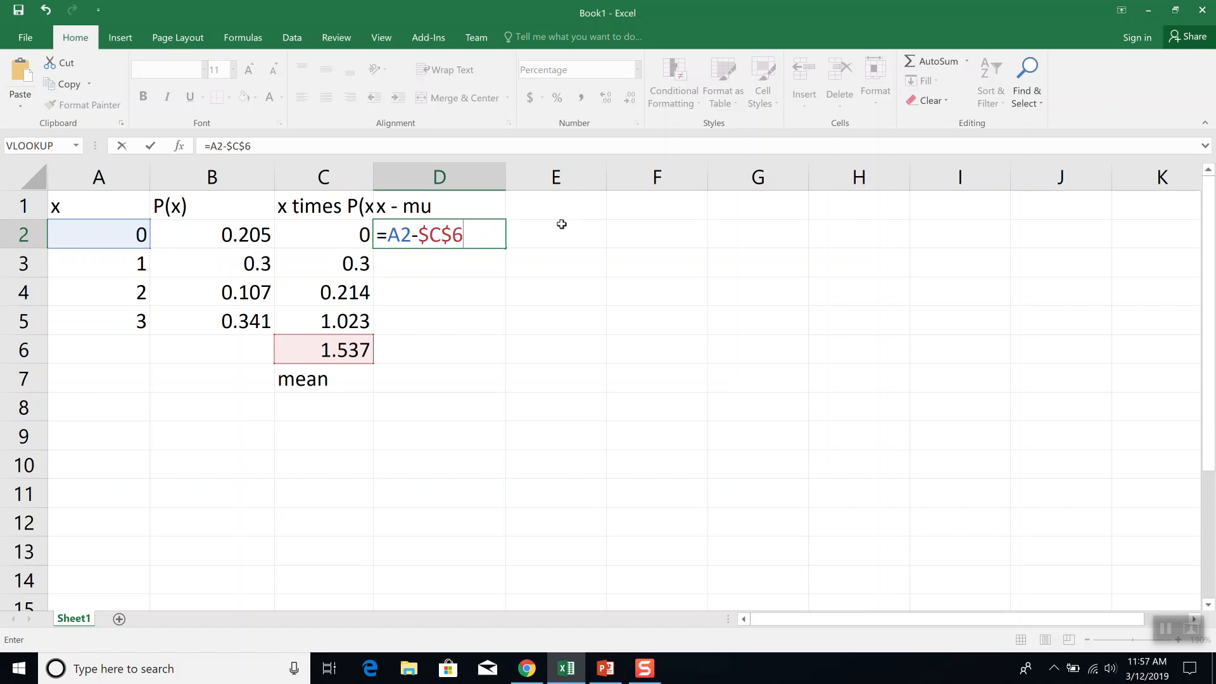
{"action": "key", "text": "Return"}
{"action": "key", "text": "Up"}
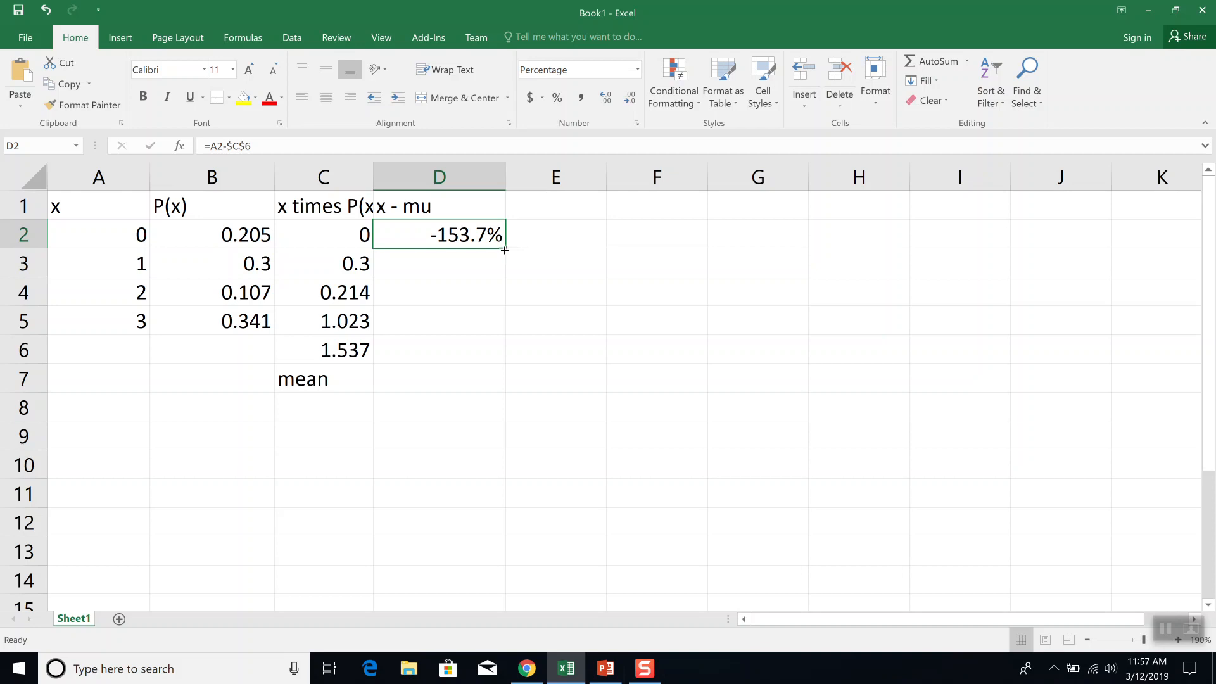
{"action": "left_click_drag", "start_coordinate": [504, 250], "coordinate": [489, 336]}
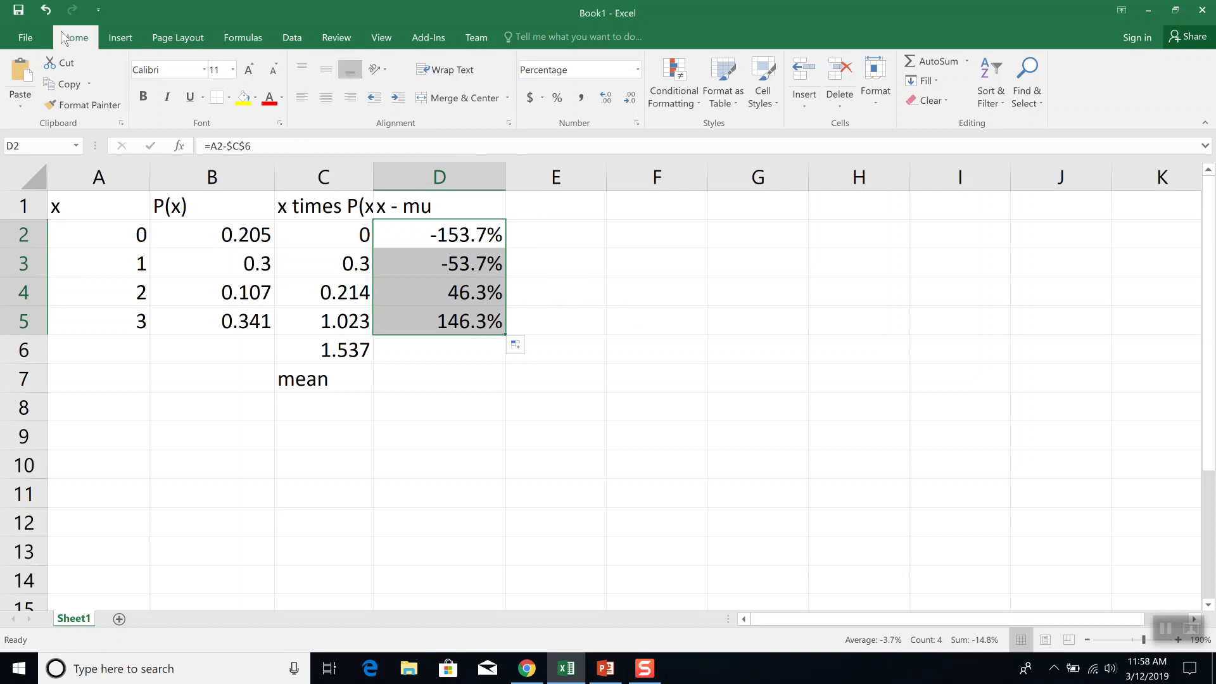
Step: Set the number format of D2:D5 to General and widen column C to fit its heading
{"action": "left_click", "coordinate": [638, 70]}
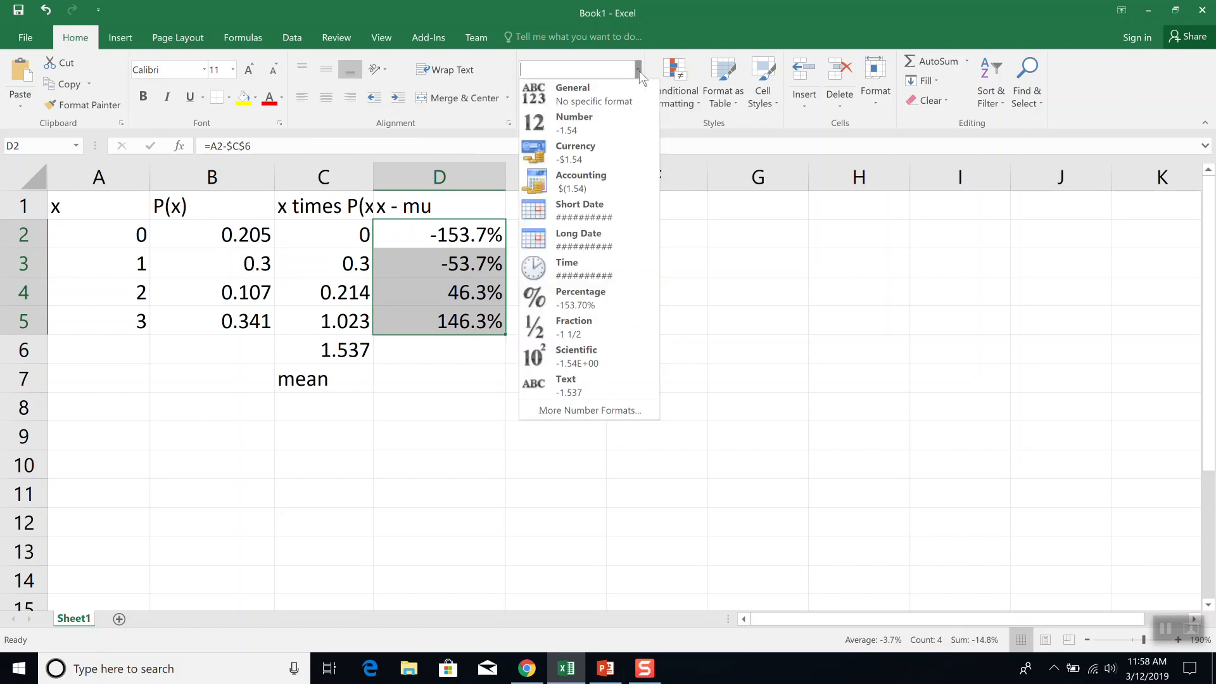
{"action": "left_click", "coordinate": [559, 101]}
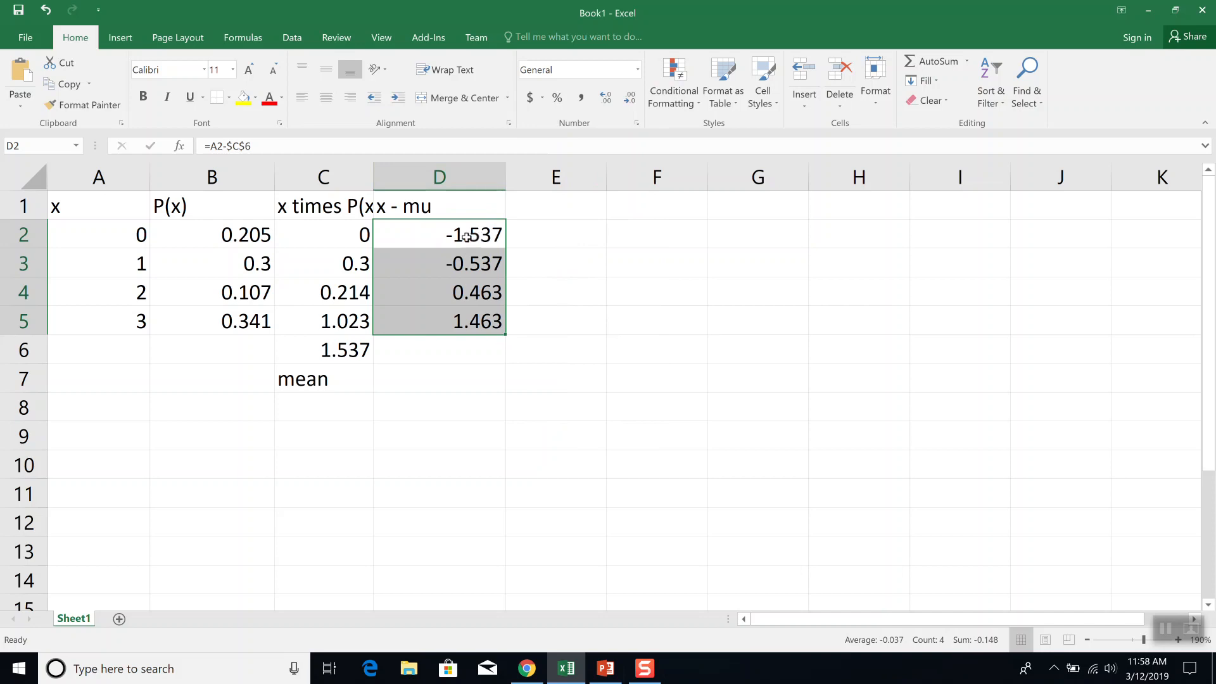
{"action": "left_click_drag", "start_coordinate": [374, 191], "coordinate": [394, 190]}
Step: Check the (x − μ)² term in the PowerPoint formula, and enter the heading "(x - mu)^2" in cell E1 of the Excel sheet
{"action": "left_click", "coordinate": [579, 209]}
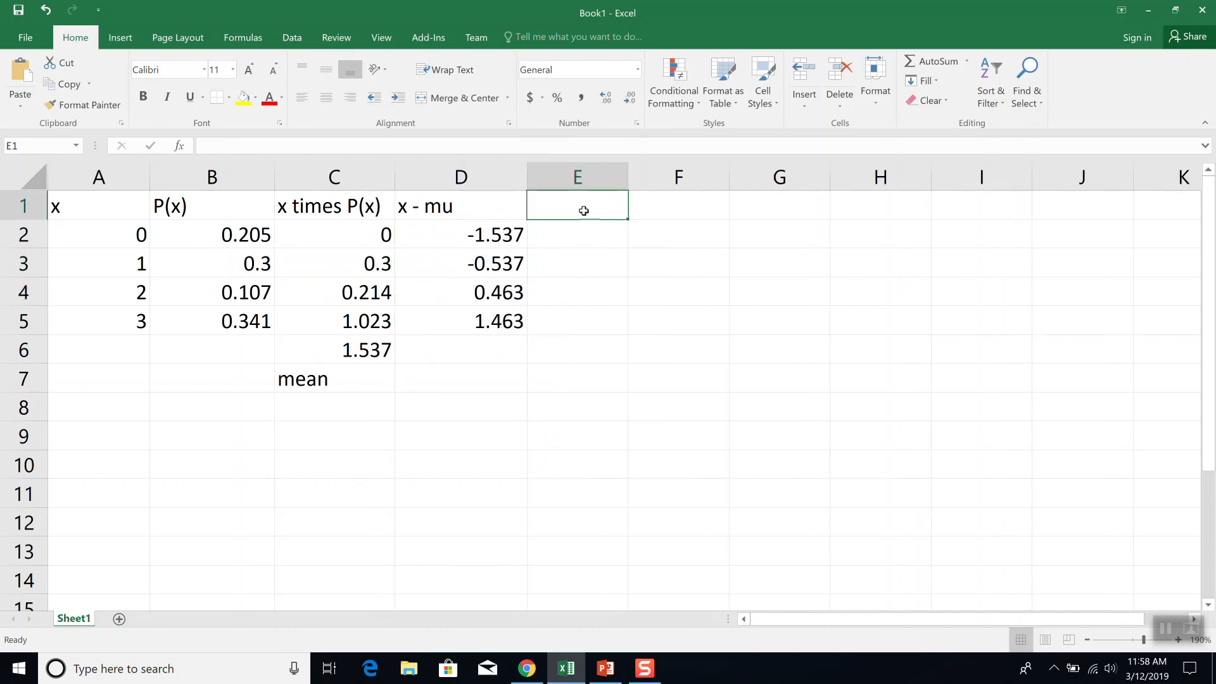
{"action": "key", "text": "alt+Tab"}
{"action": "left_click_drag", "start_coordinate": [783, 249], "coordinate": [695, 254]}
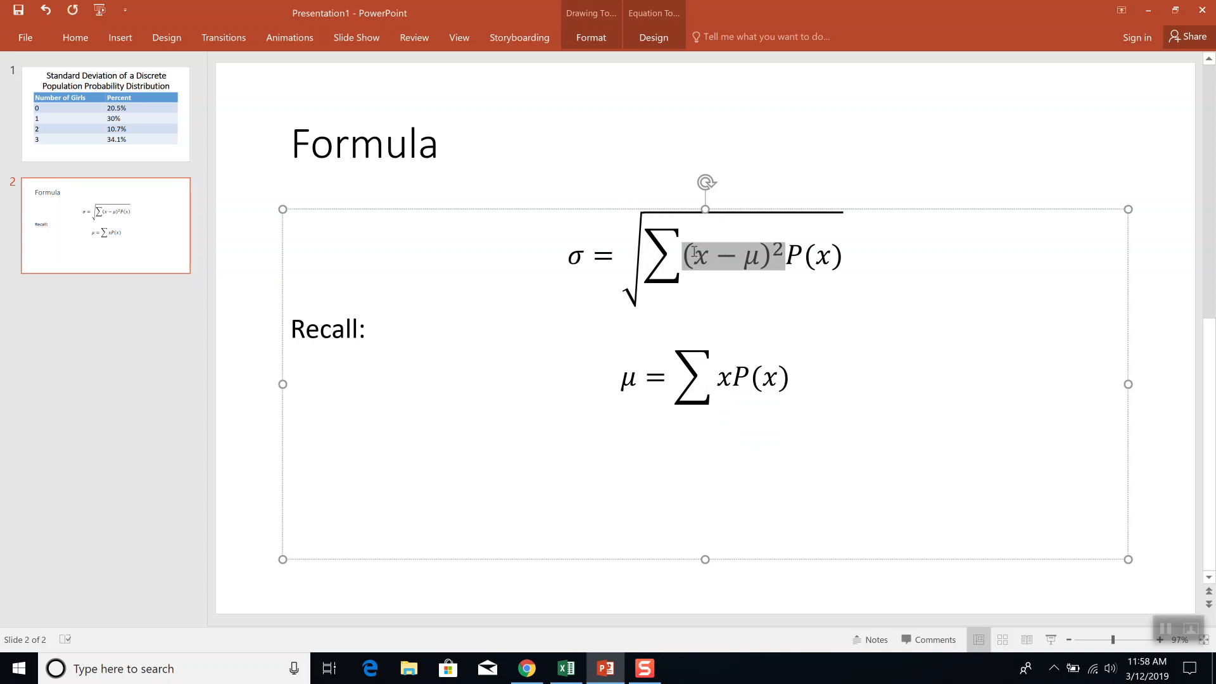
{"action": "key", "text": "alt+Tab"}
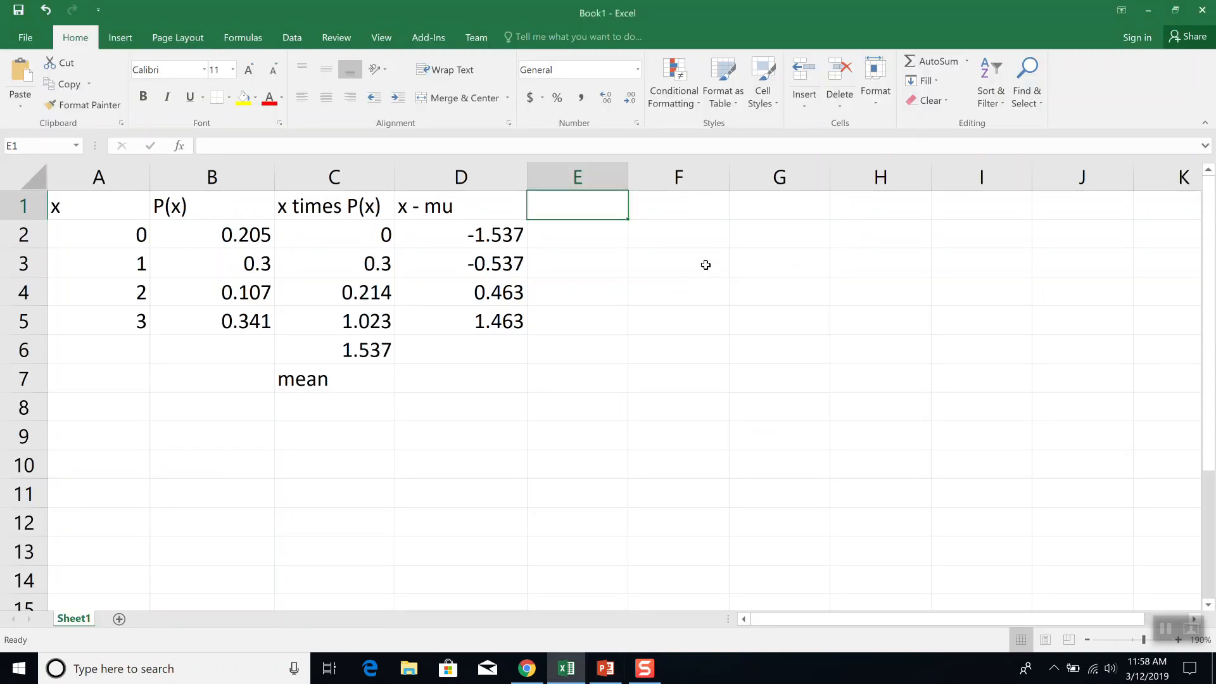
{"action": "type", "text": "(x"}
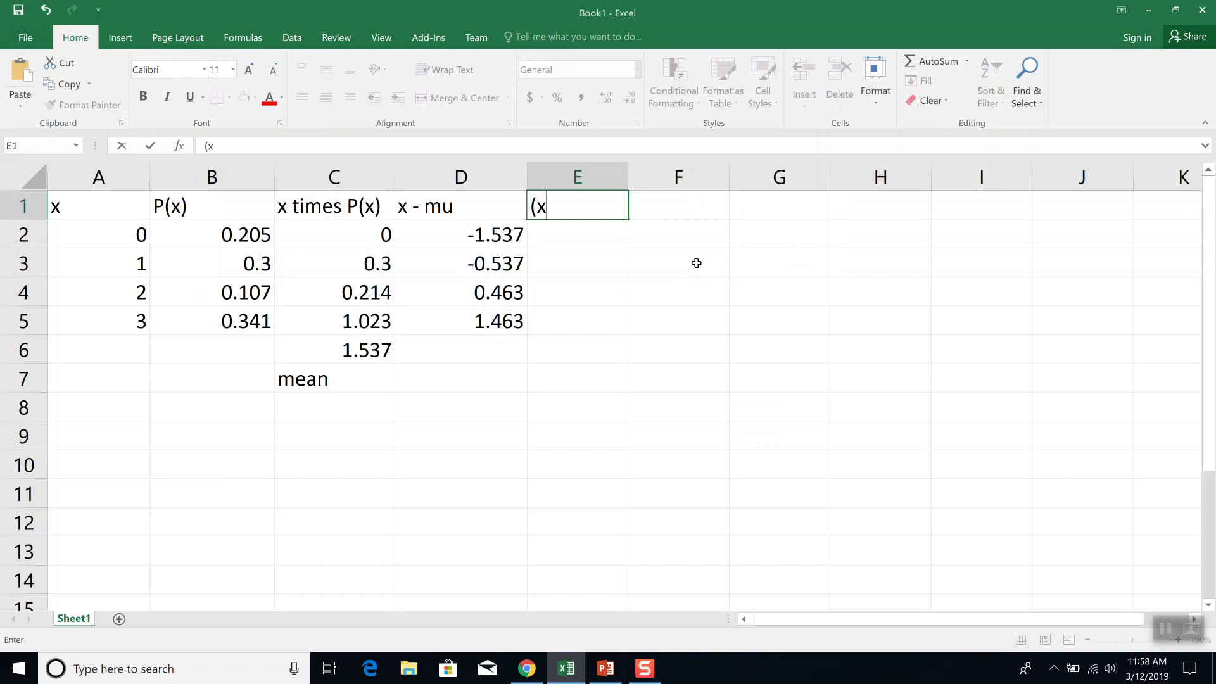
{"action": "type", "text": " - mu)^2"}
{"action": "key", "text": "Return"}
Step: Enter the formula =D2*D2 in cell E2 and fill it down through E5
{"action": "type", "text": "="}
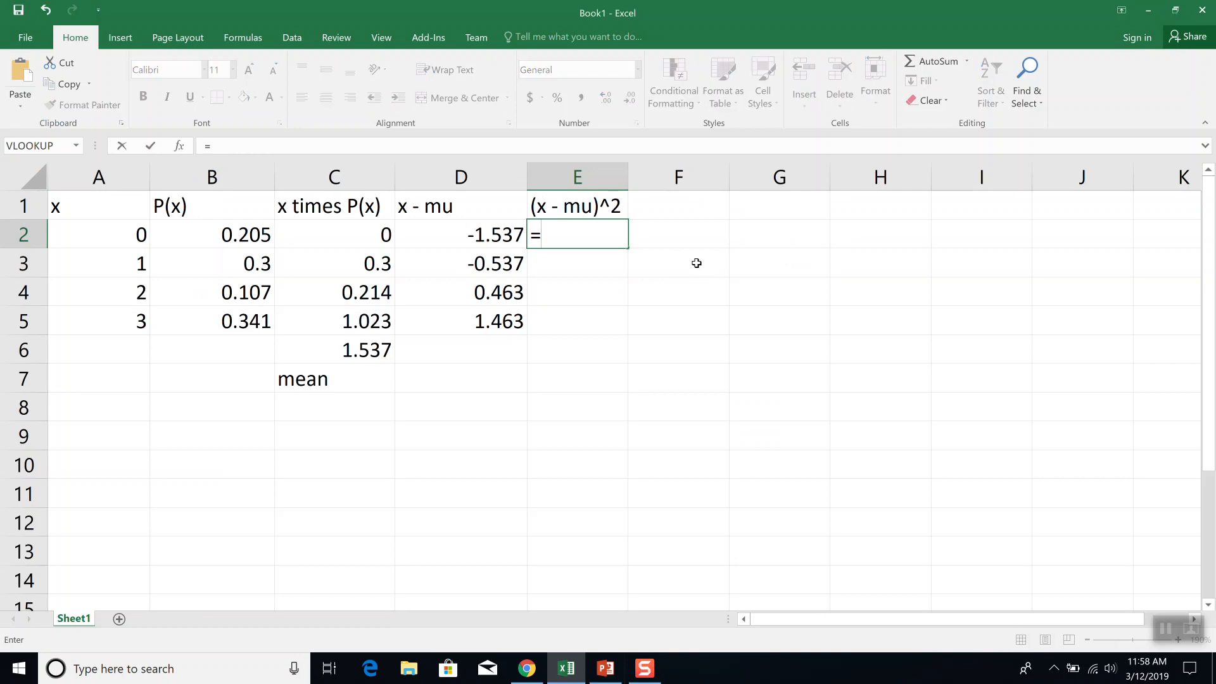
{"action": "type", "text": "D2"}
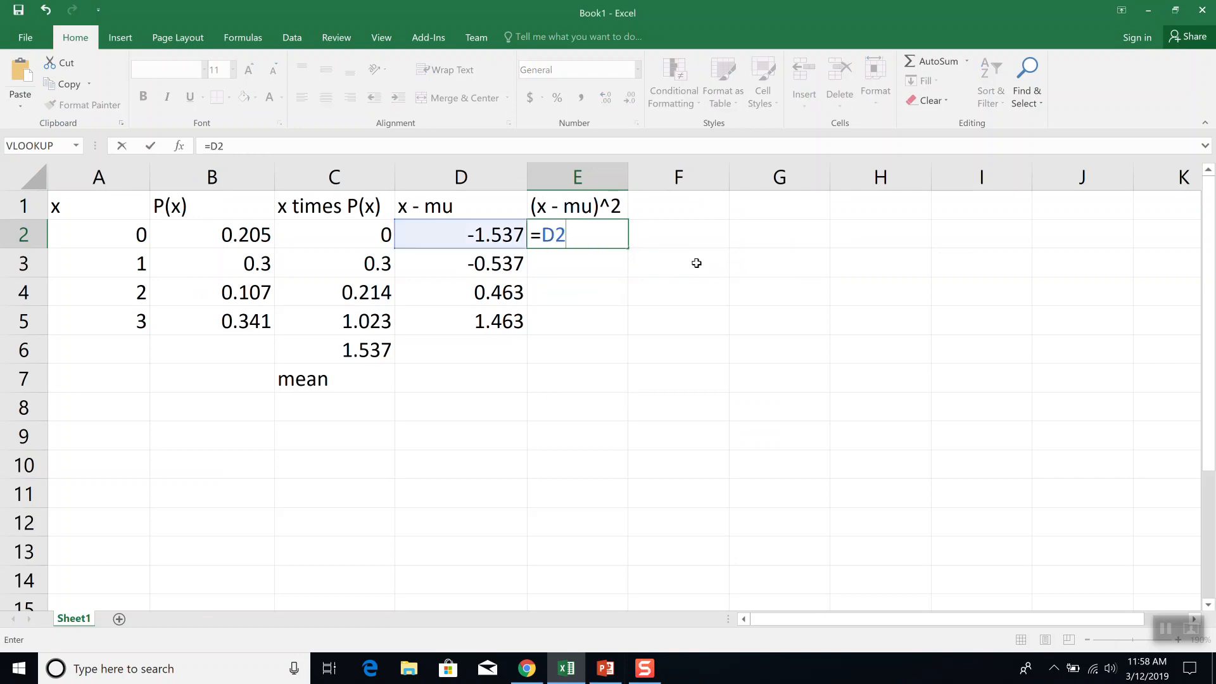
{"action": "type", "text": "*D2"}
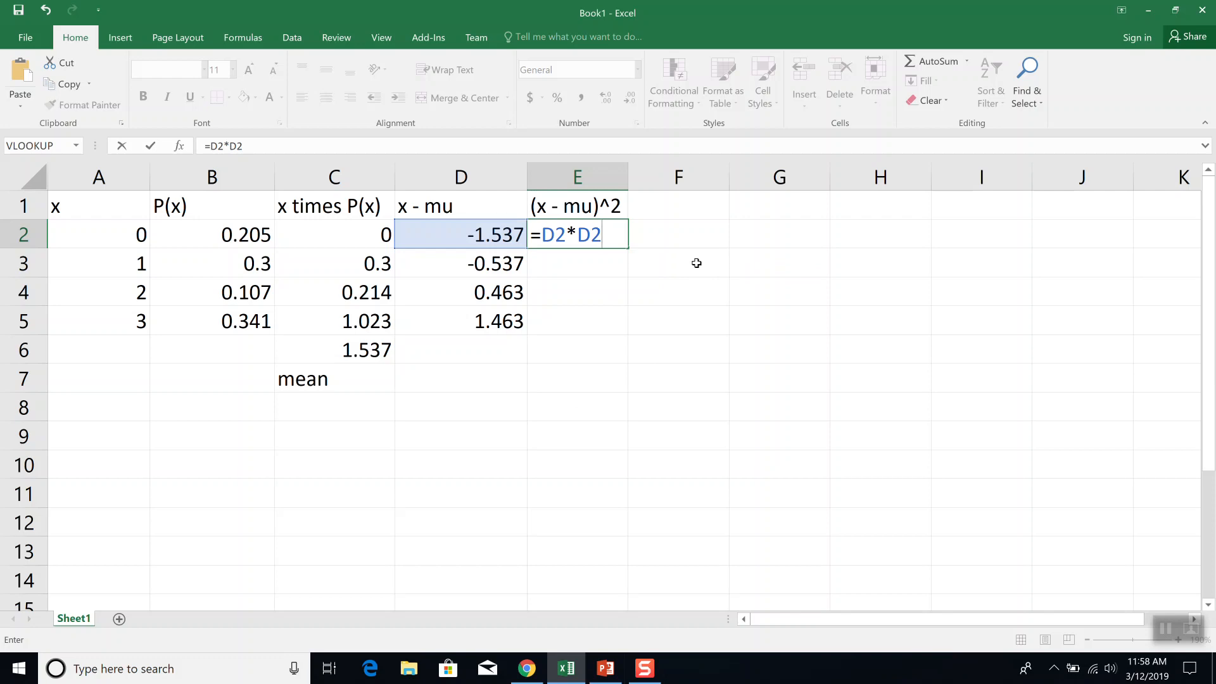
{"action": "key", "text": "Return"}
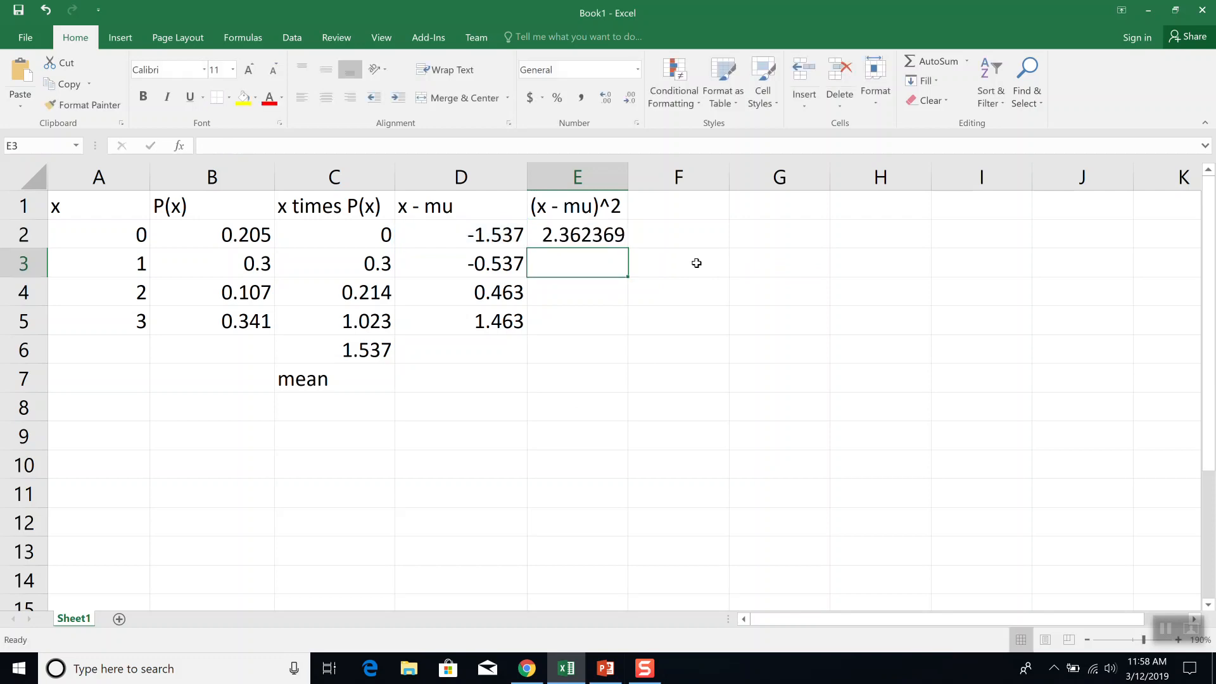
{"action": "left_click", "coordinate": [599, 233]}
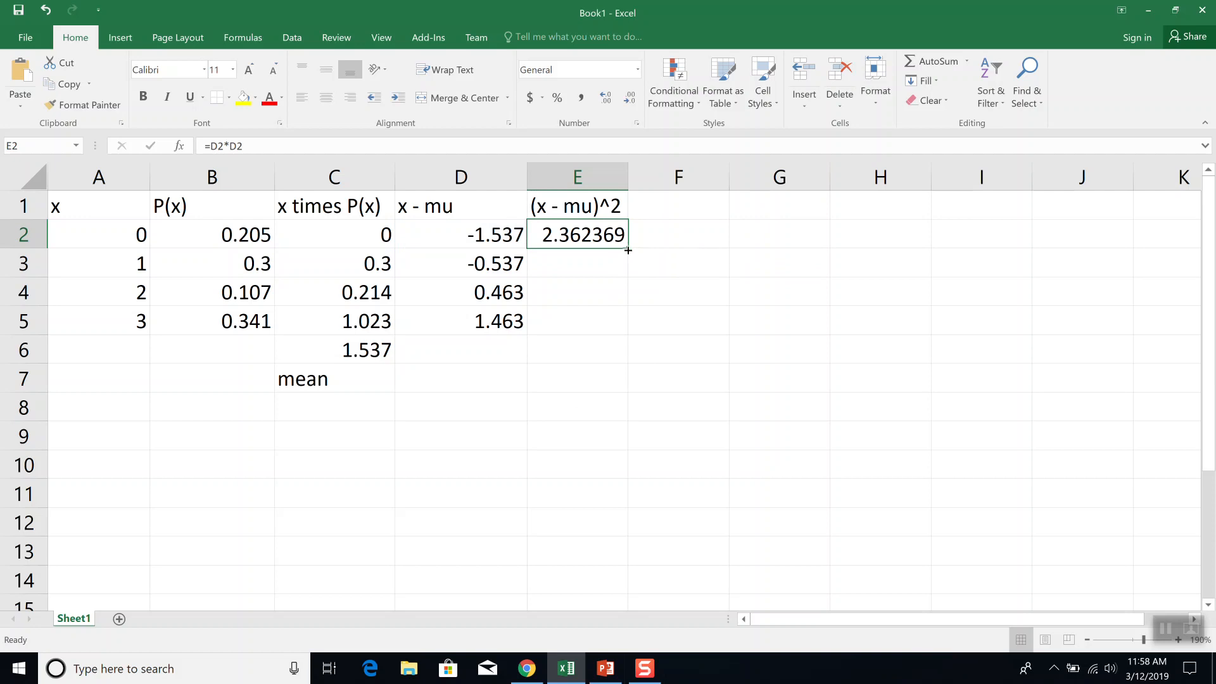
{"action": "left_click_drag", "start_coordinate": [627, 250], "coordinate": [626, 333]}
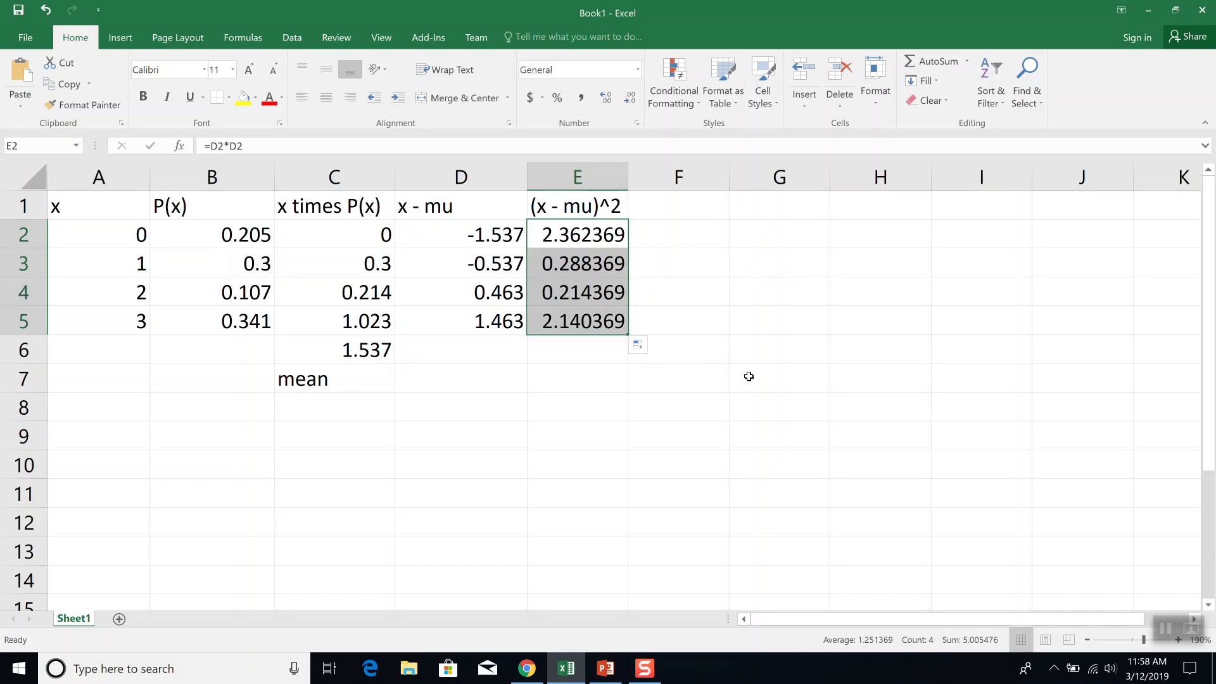
Step: Following the (x − μ)²P(x) term in the PowerPoint formula, enter the heading "(x - mu)^2 P(x)" in Excel cell F1 and widen column F to fit
{"action": "key", "text": "alt+Tab"}
{"action": "left_click_drag", "start_coordinate": [844, 252], "coordinate": [710, 249]}
{"action": "key", "text": "alt+Tab"}
{"action": "left_click", "coordinate": [697, 201]}
{"action": "type", "text": "(x"}
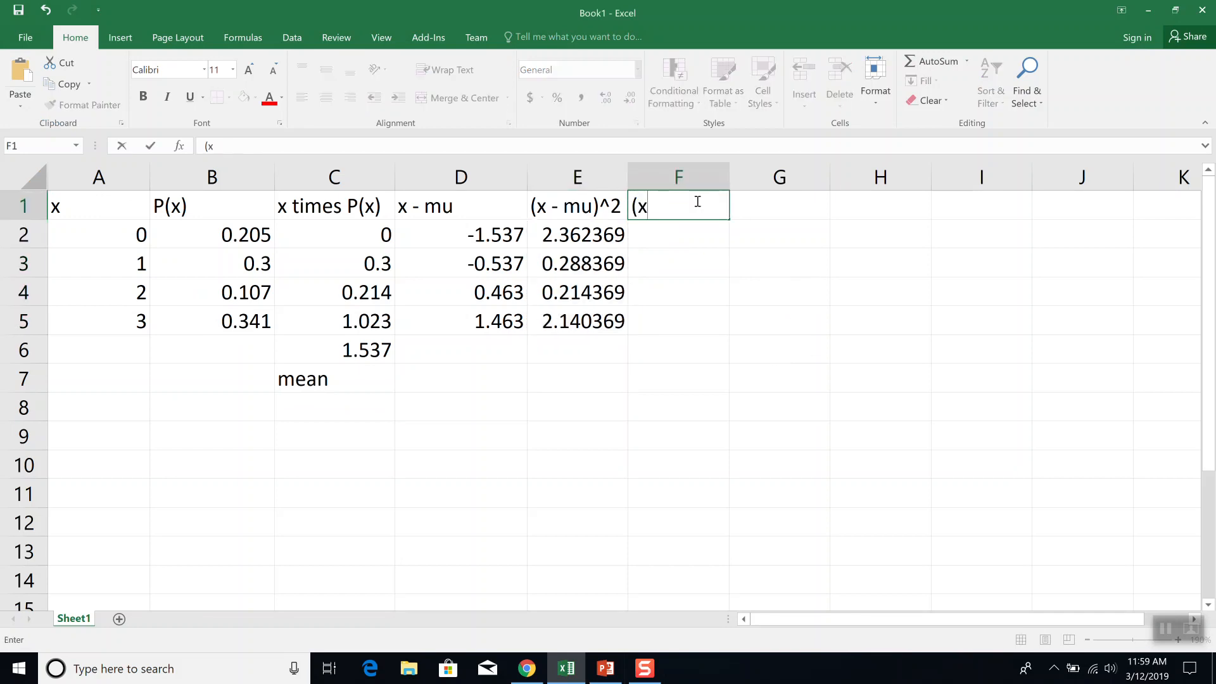
{"action": "type", "text": " - mu)^2 P(ex)"}
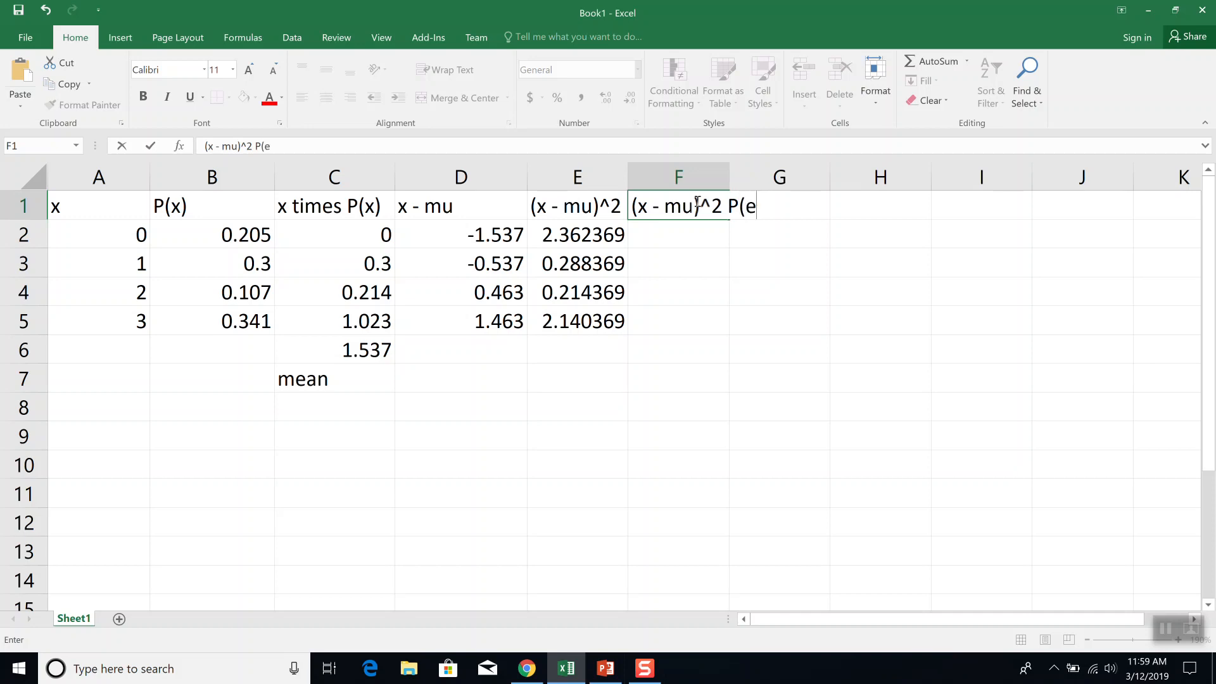
{"action": "key", "text": "BackSpace"}
{"action": "key", "text": "BackSpace"}
{"action": "type", "text": "x)"}
{"action": "key", "text": "Return"}
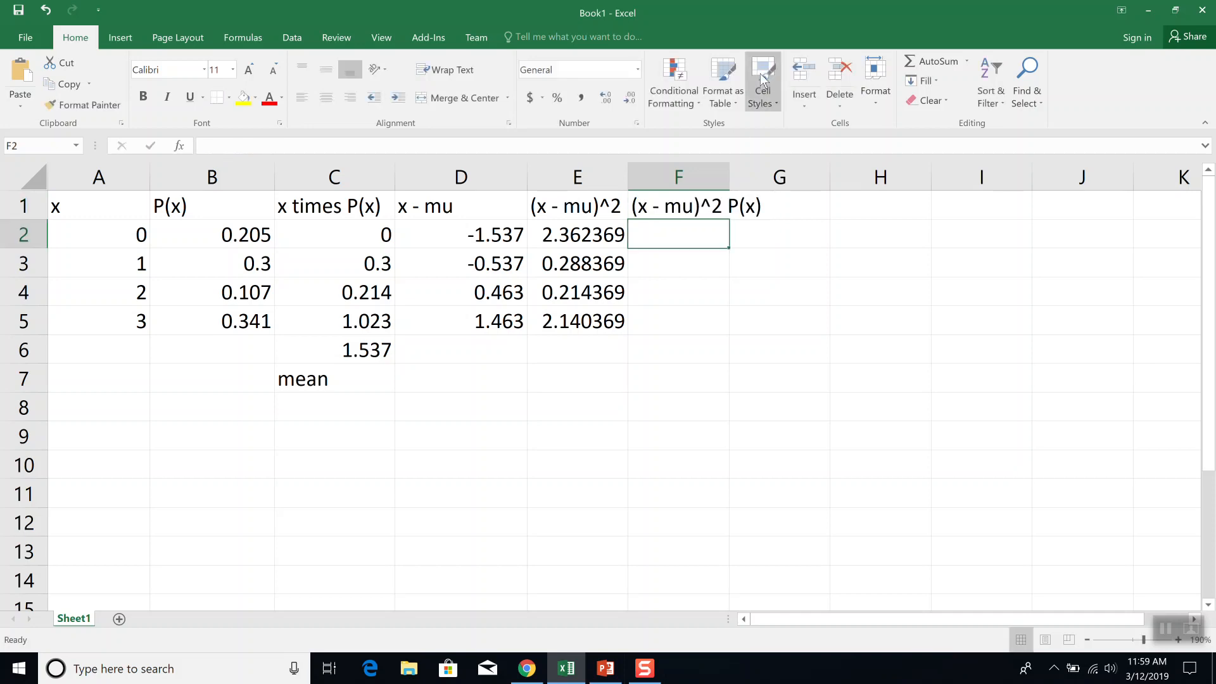
{"action": "left_click_drag", "start_coordinate": [725, 180], "coordinate": [781, 180]}
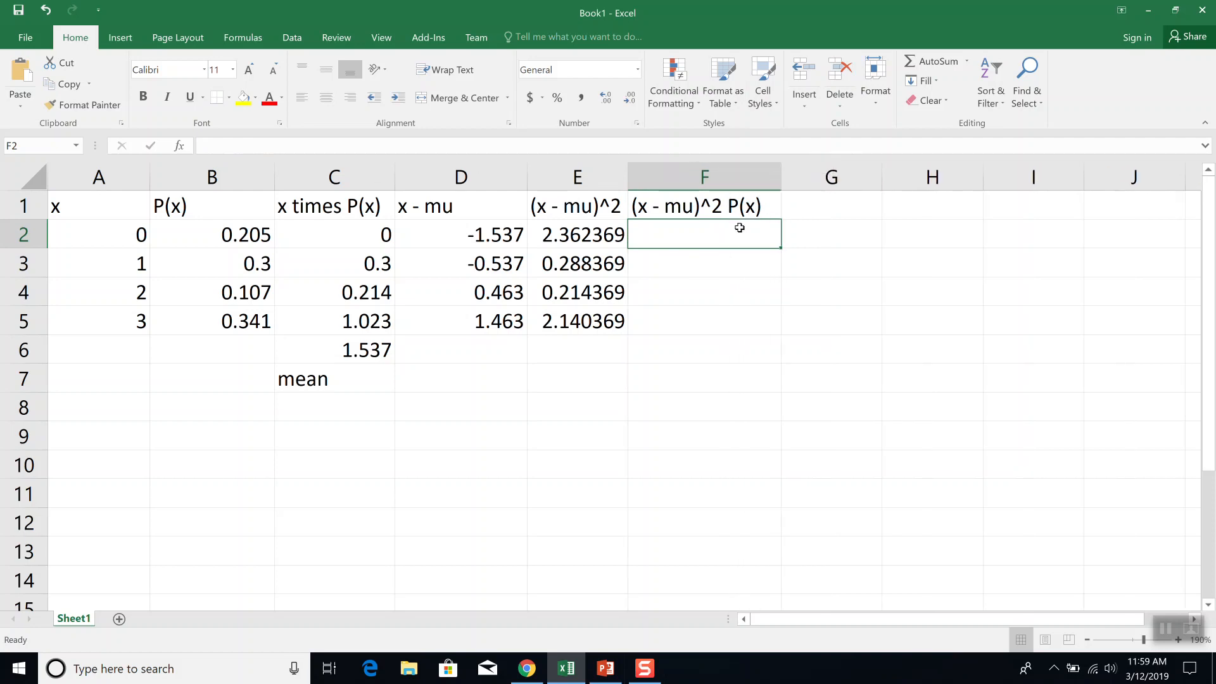
Step: Enter the formula =E2*B2 in cell F2 and fill it down through F5
{"action": "type", "text": "="}
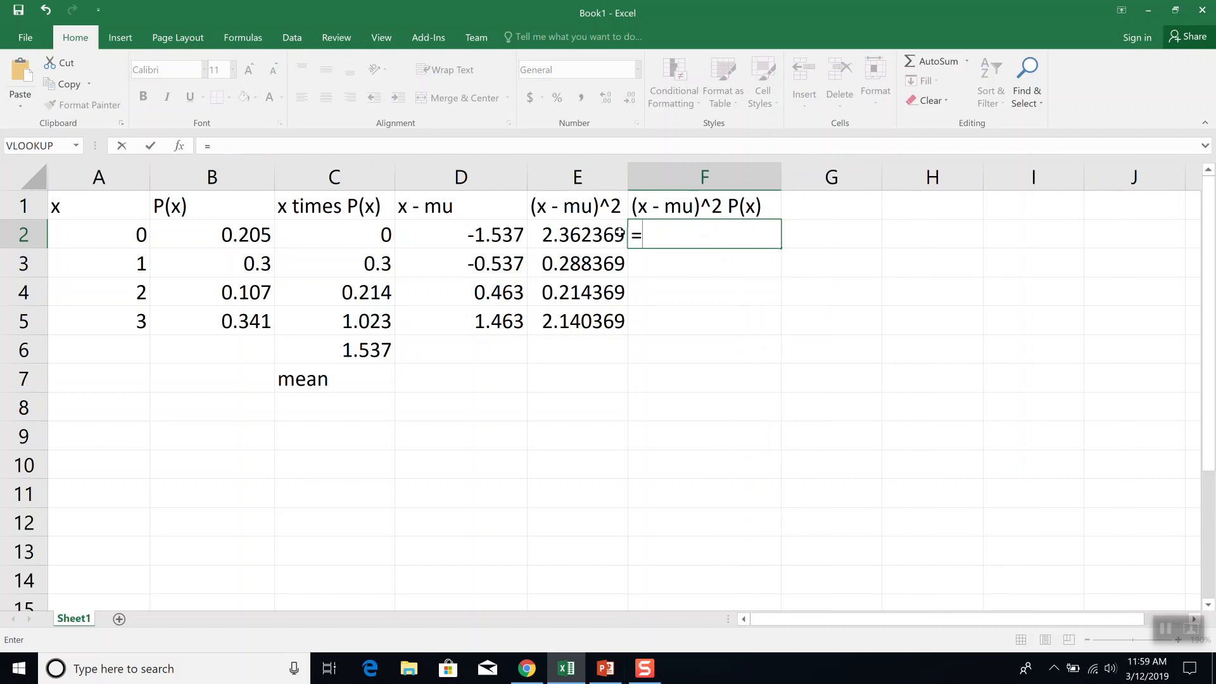
{"action": "left_click", "coordinate": [574, 239]}
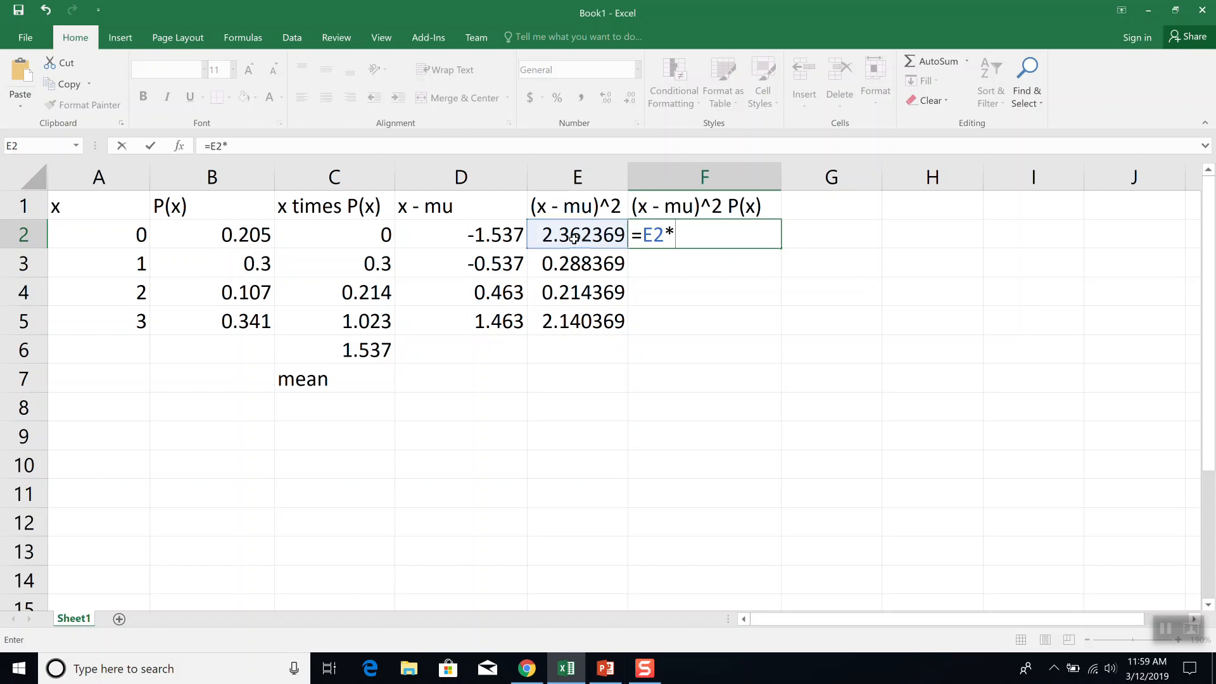
{"action": "type", "text": "*B2"}
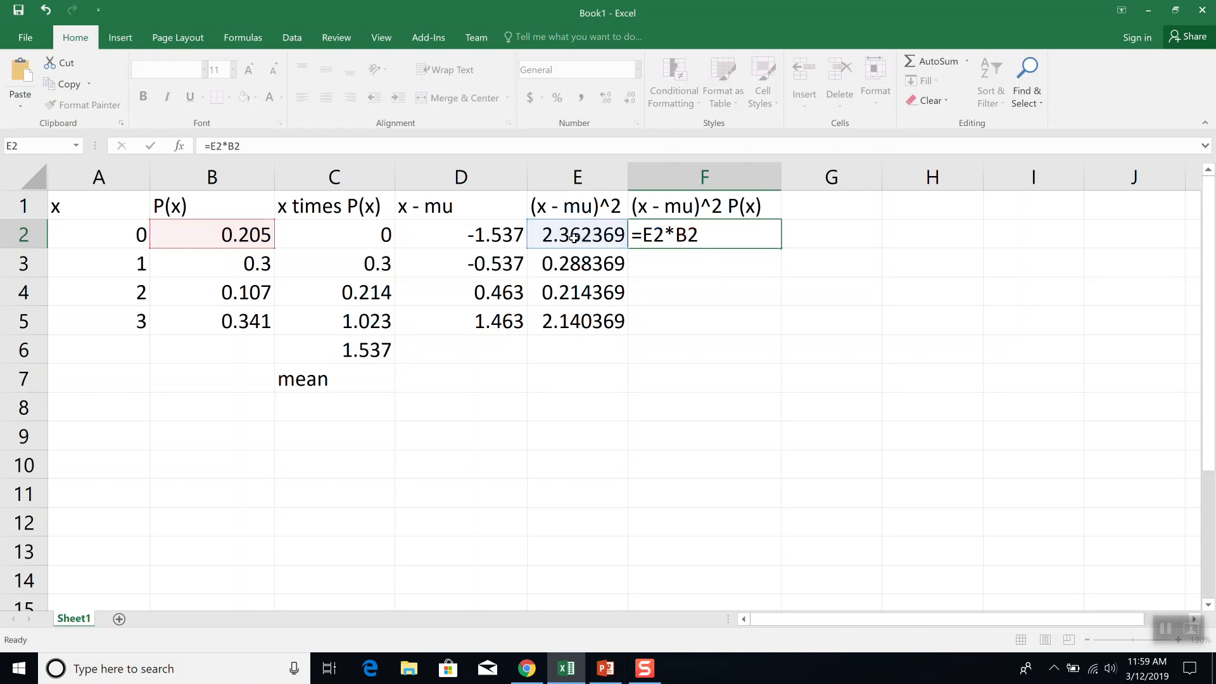
{"action": "key", "text": "Return"}
{"action": "left_click", "coordinate": [700, 231]}
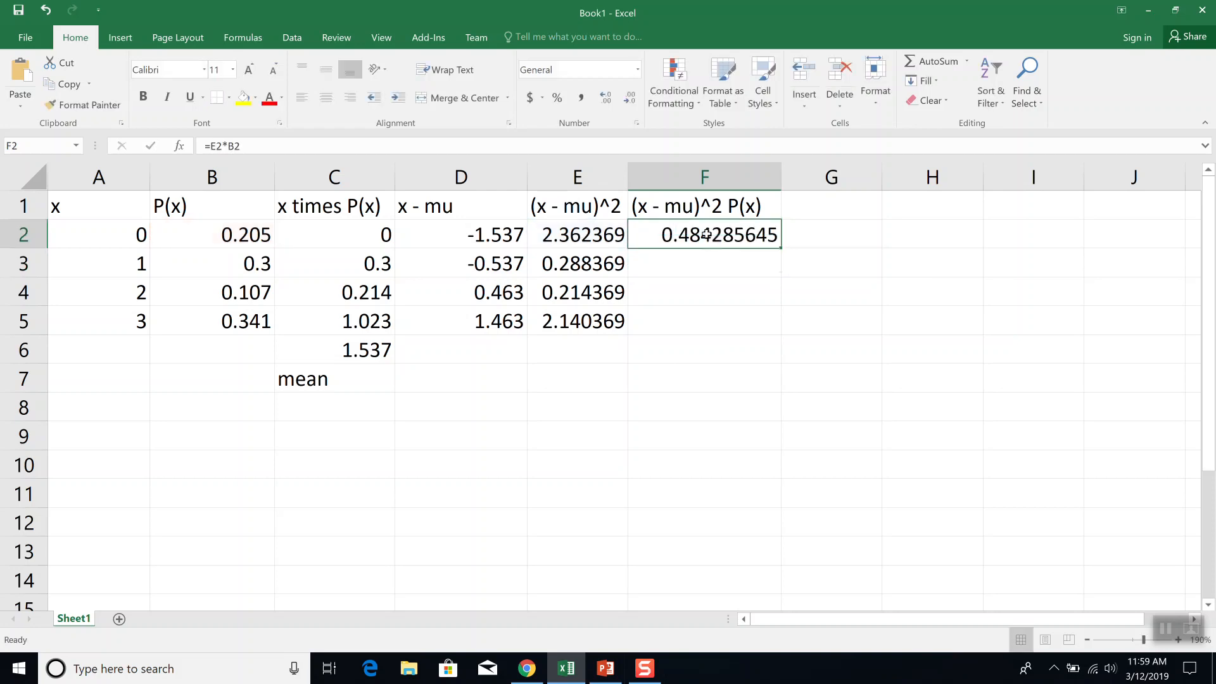
{"action": "left_click_drag", "start_coordinate": [782, 249], "coordinate": [773, 327]}
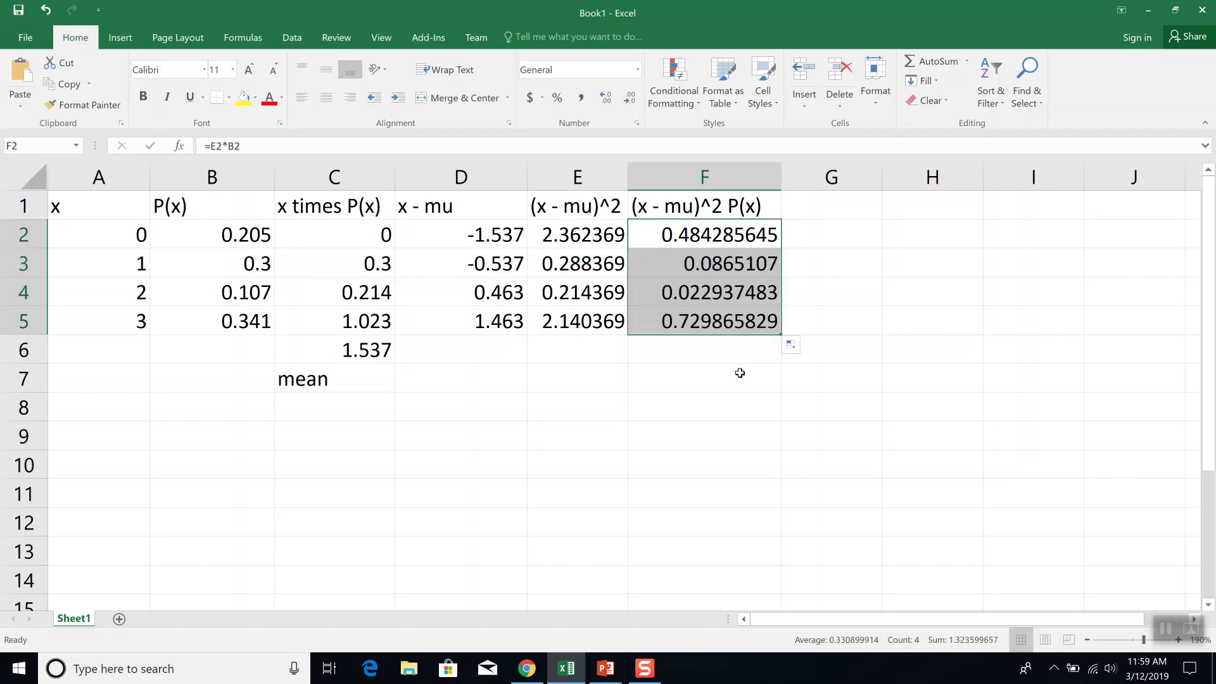
Step: Check the summation in the PowerPoint formula, and total F2:F5 with =SUM(F2:F5) in cell F6 of the Excel sheet
{"action": "key", "text": "alt+Tab"}
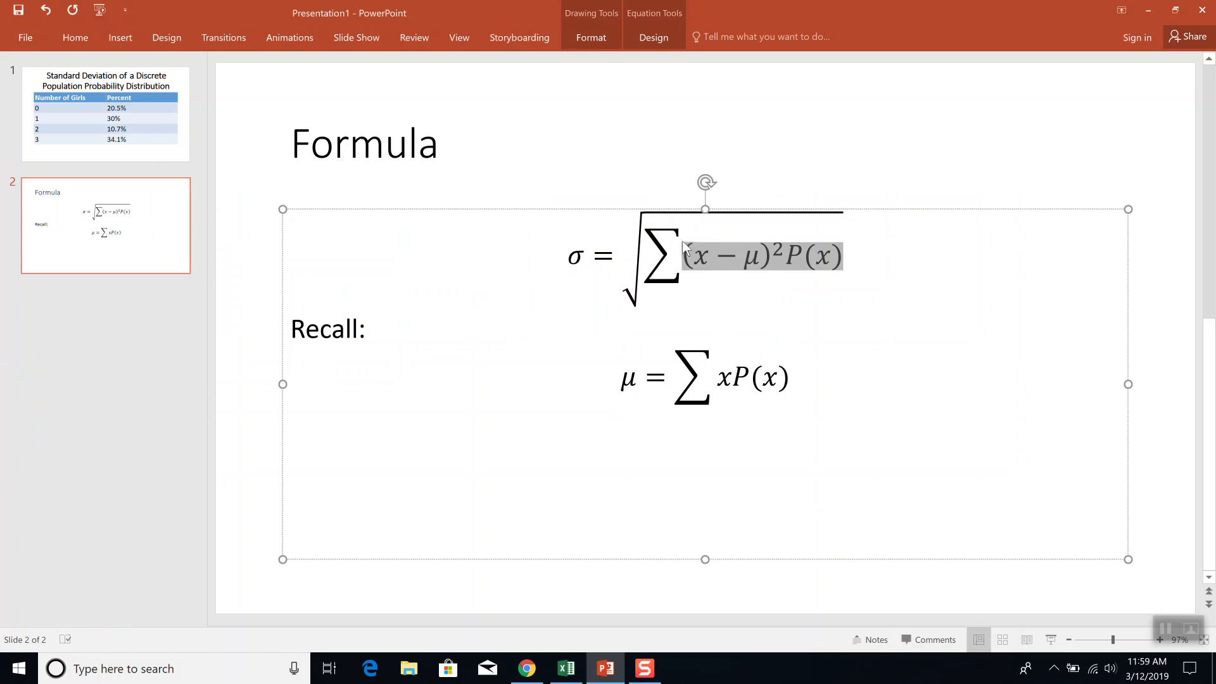
{"action": "key", "text": "alt+Tab"}
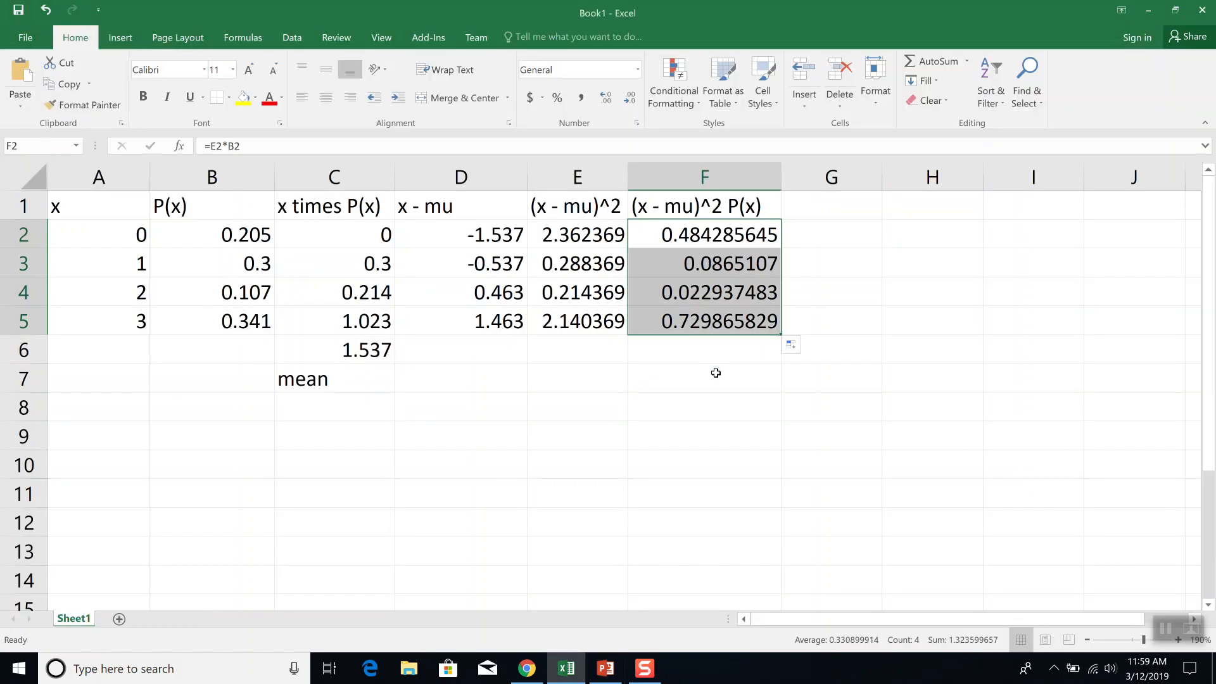
{"action": "left_click", "coordinate": [727, 355]}
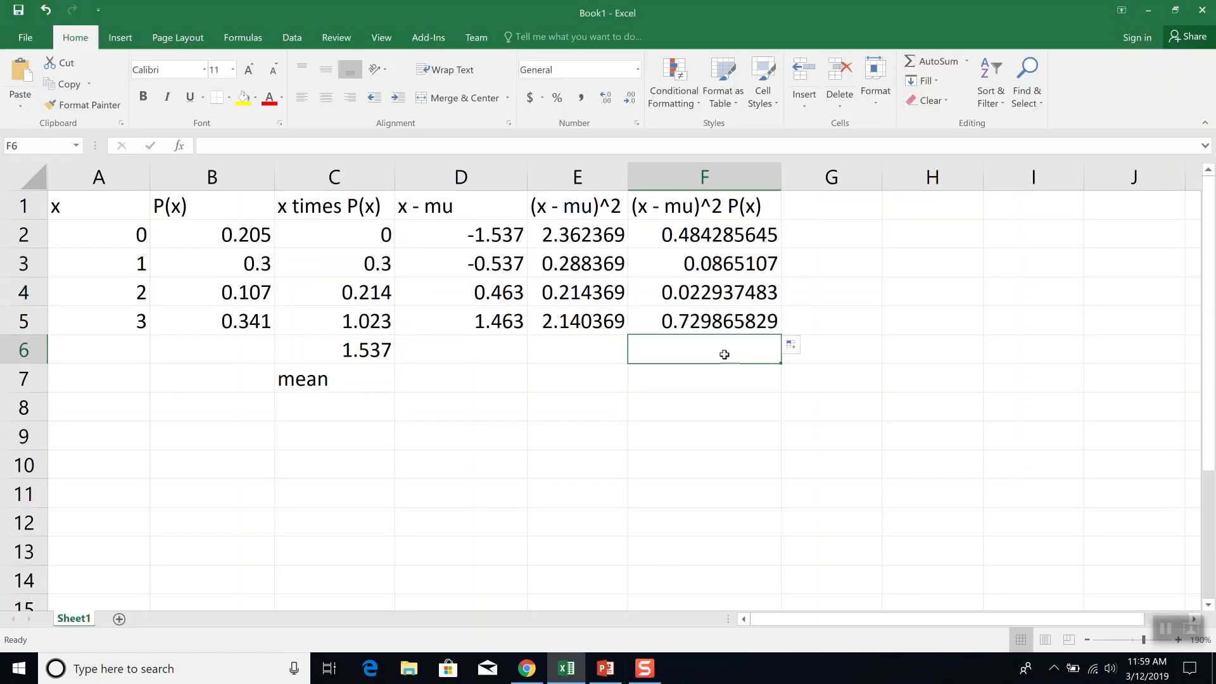
{"action": "left_click", "coordinate": [933, 55]}
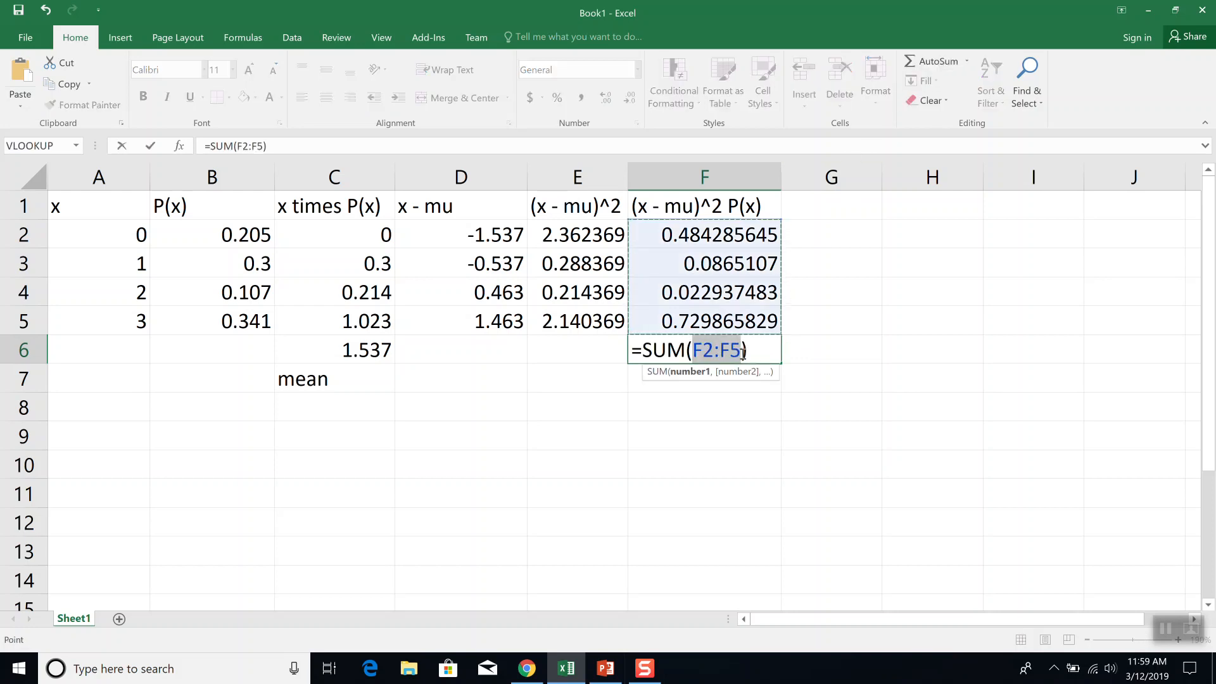
{"action": "left_click", "coordinate": [151, 141]}
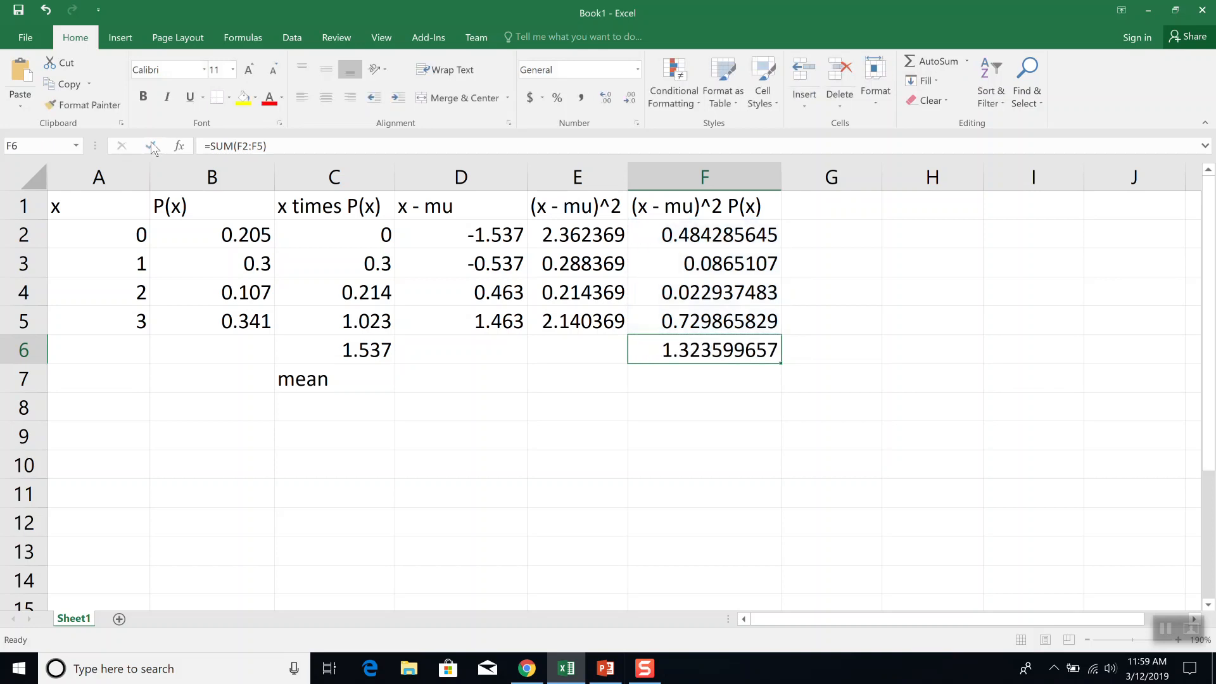
Step: Enter the label "stdev" in cell E9
{"action": "left_click", "coordinate": [587, 431]}
{"action": "type", "text": "stdev"}
{"action": "key", "text": "Tab"}
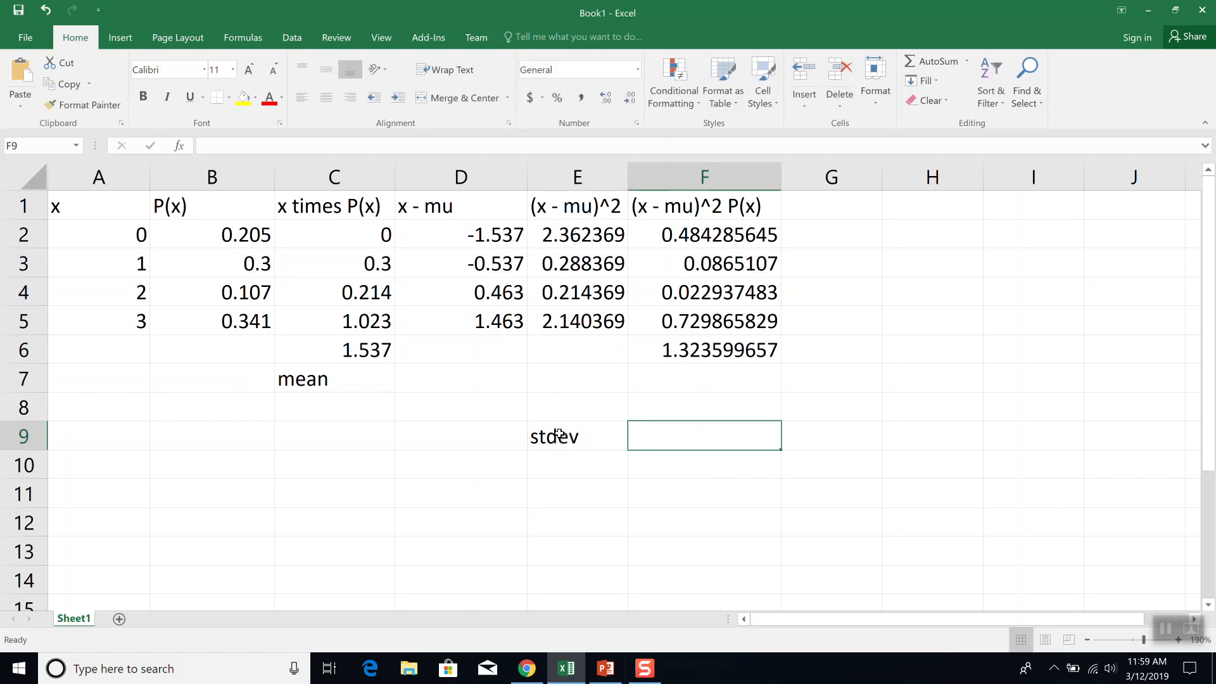